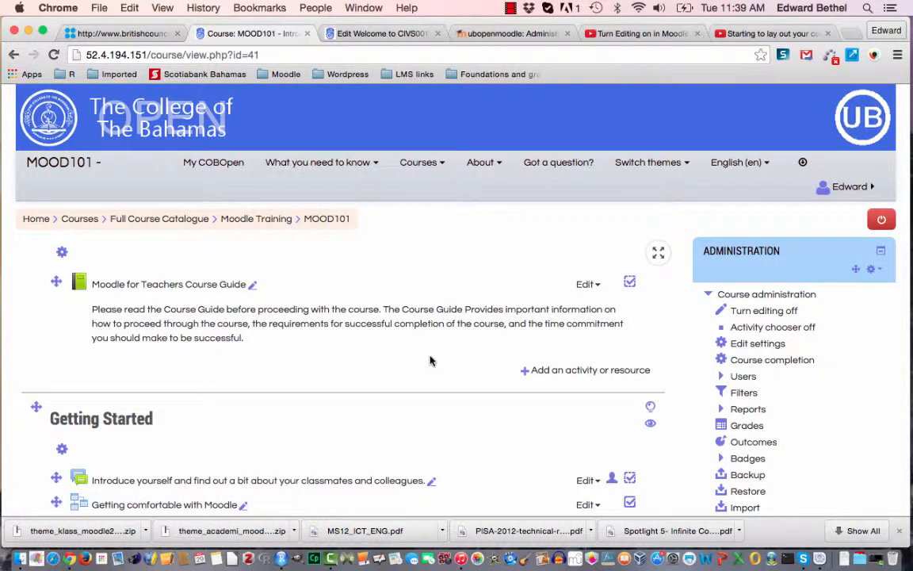
Add a new Page resource to the "Starting to build your course" section.
scroll(282, 463, down, 5)
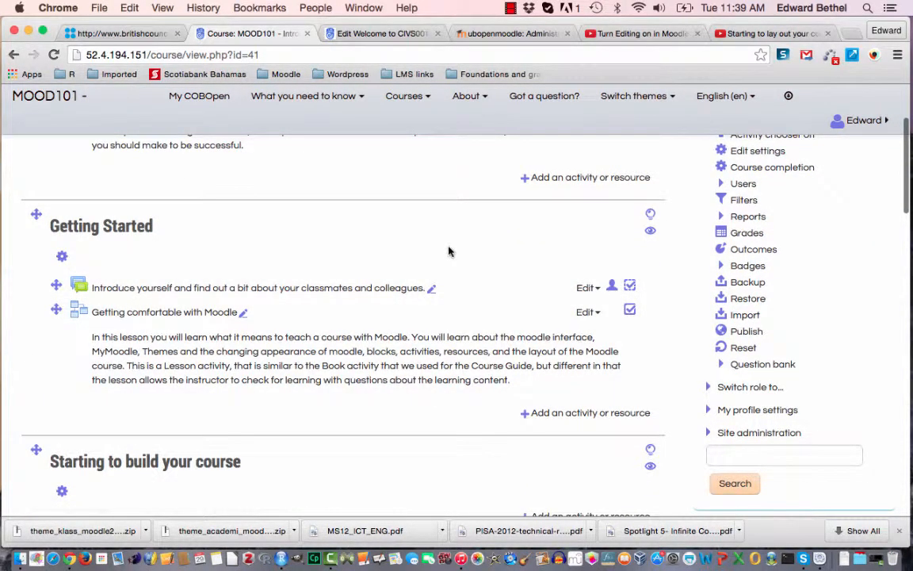
scroll(449, 250, down, 3)
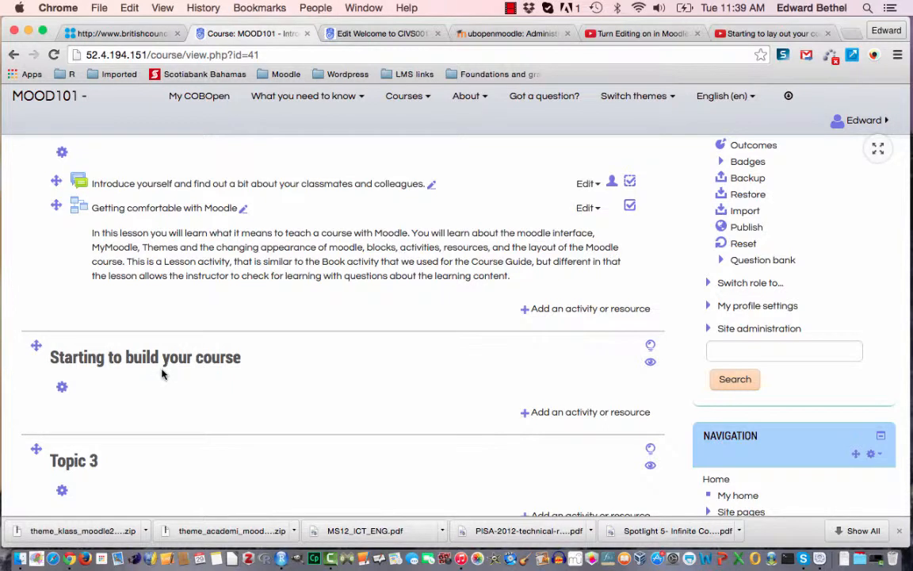
click(524, 418)
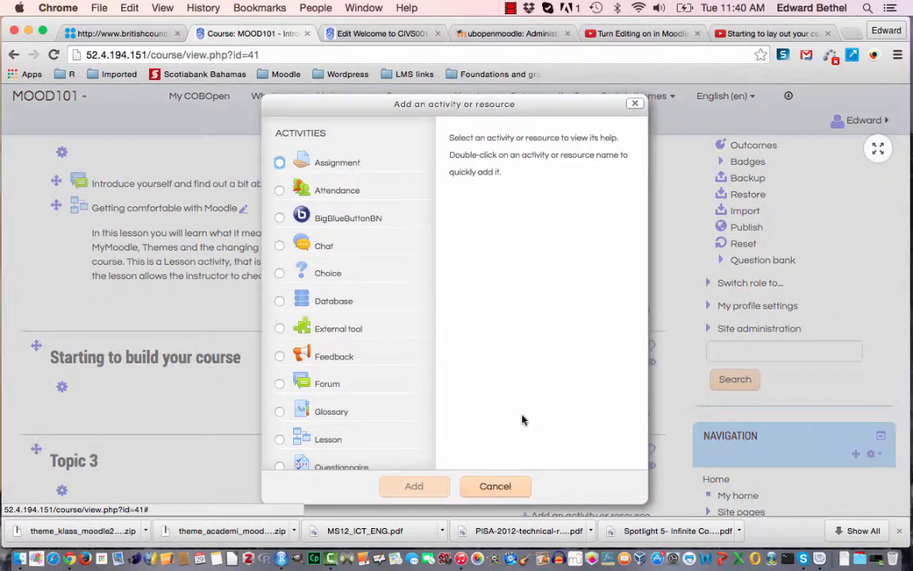
scroll(400, 410, down, 5)
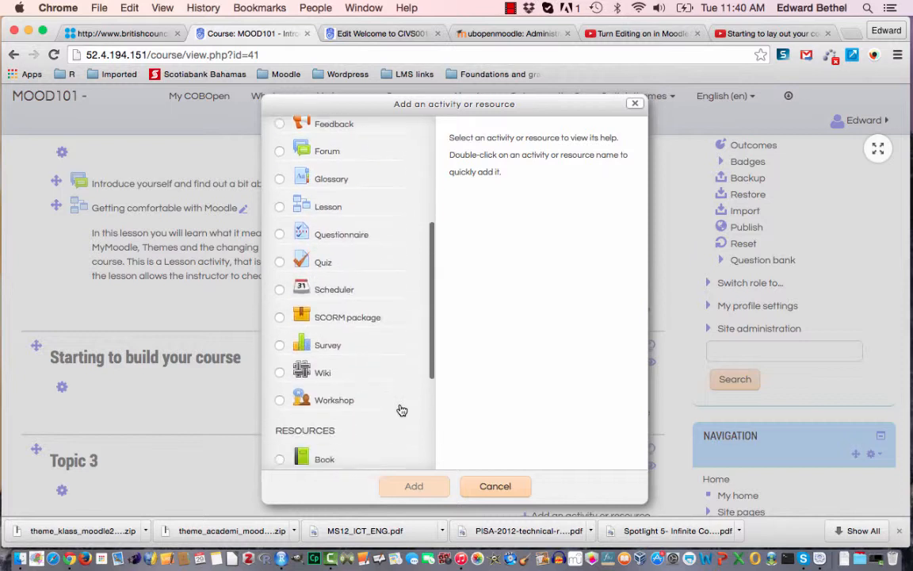
scroll(401, 409, down, 3)
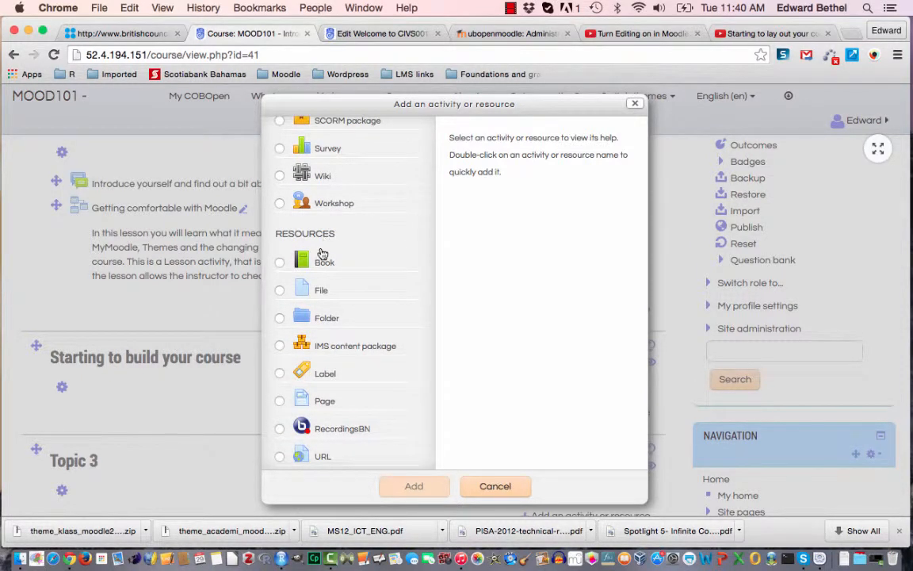
click(280, 402)
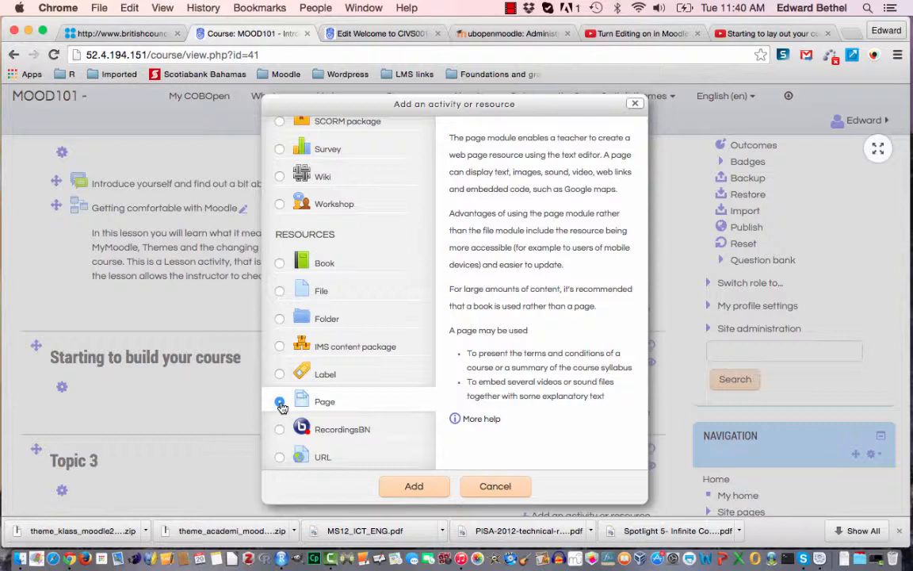
click(279, 402)
click(413, 487)
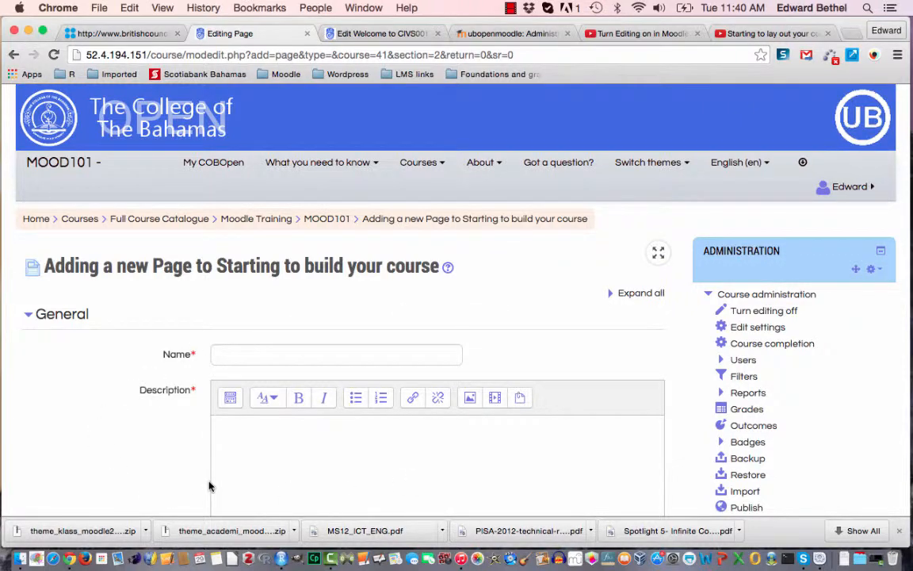
Expand the formatting toolbars of both the Description and Page content editors to show all their tools.
scroll(209, 485, down, 4)
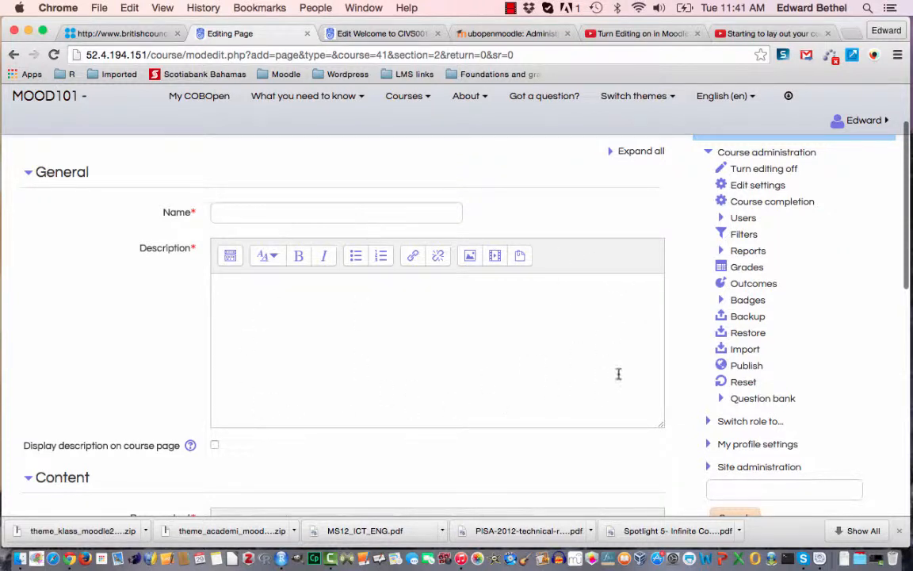
click(229, 259)
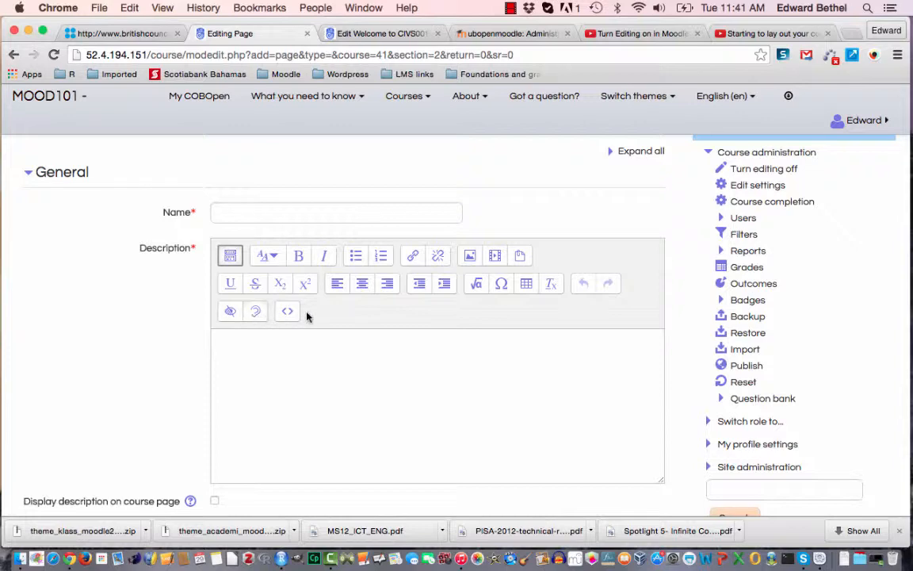
scroll(396, 405, down, 5)
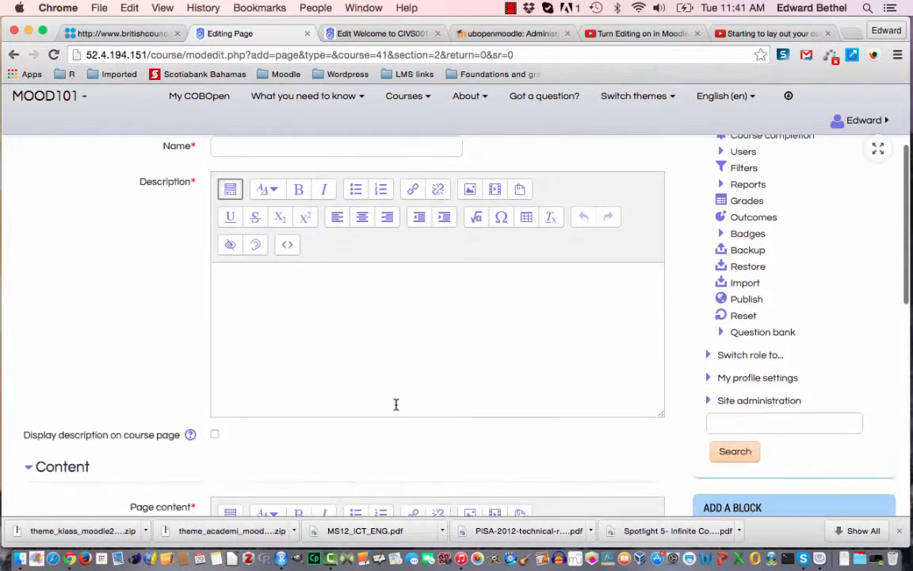
scroll(396, 409, down, 5)
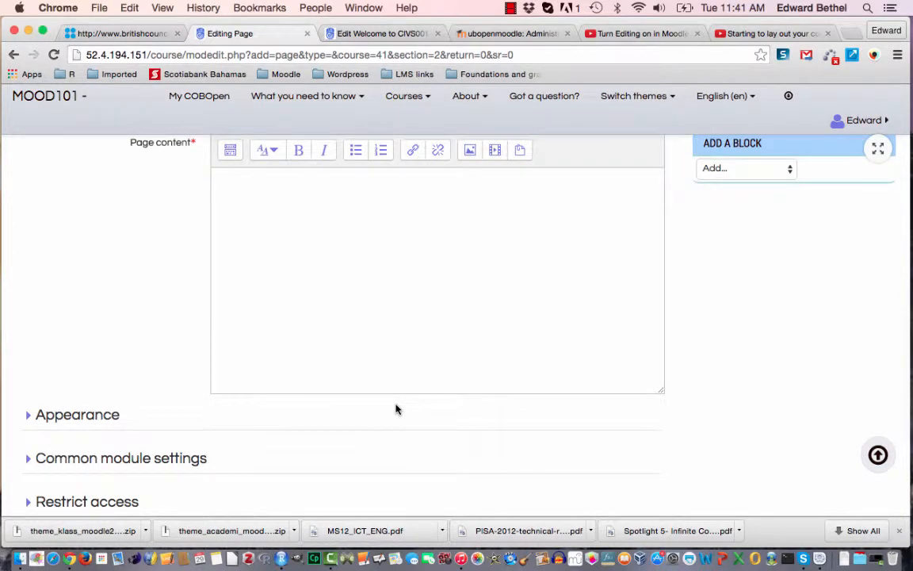
scroll(371, 267, up, 4)
scroll(317, 277, down, 1)
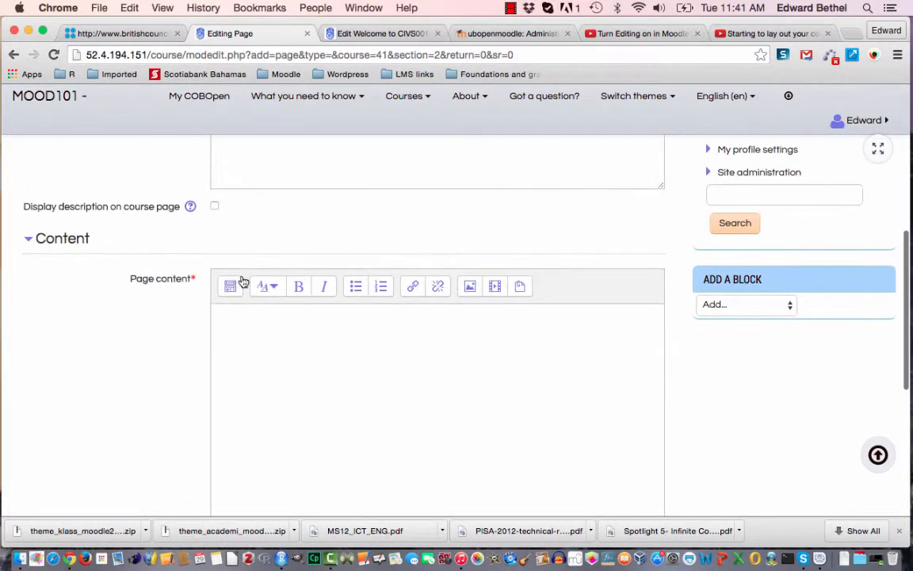
click(230, 287)
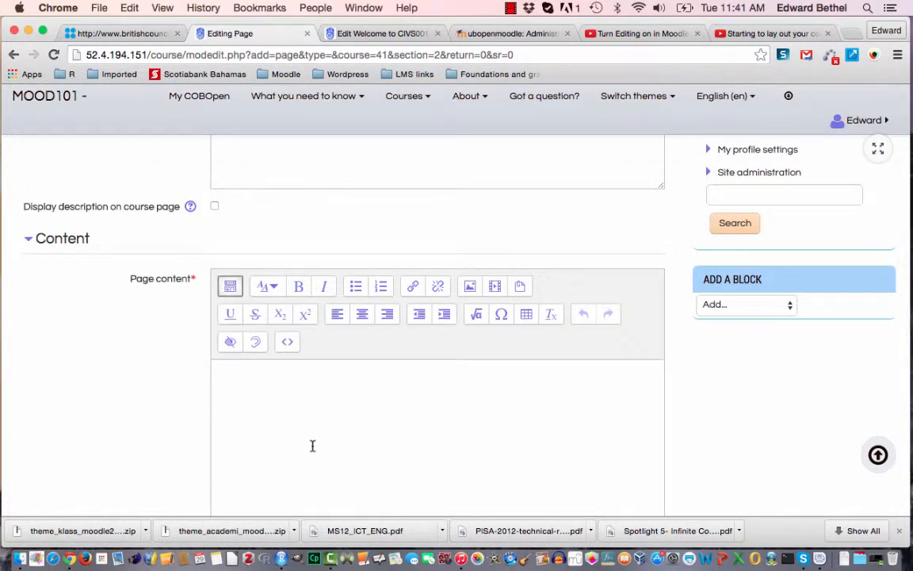
Name the page "Objectives (what you will be able to do by the end of this unit)".
scroll(311, 445, down, 5)
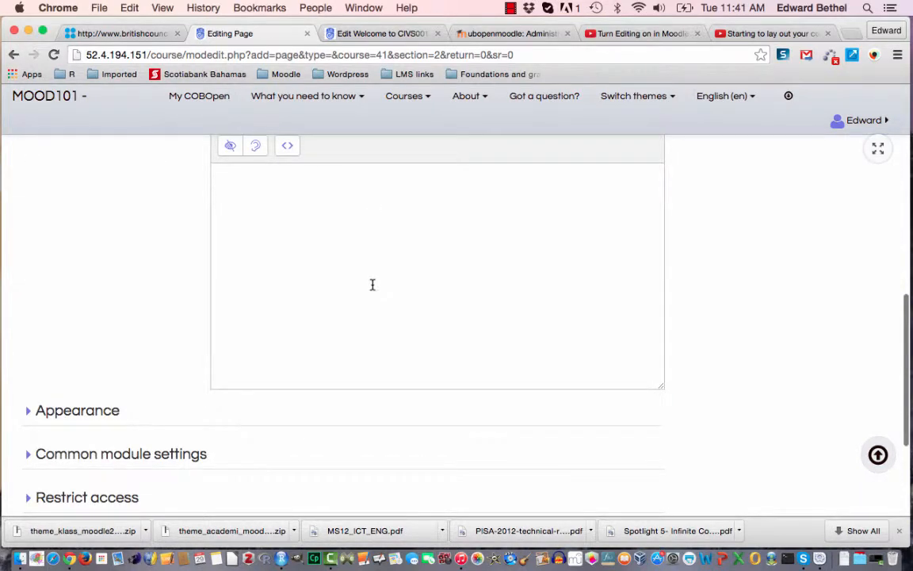
scroll(371, 283, down, 1)
scroll(372, 284, up, 2)
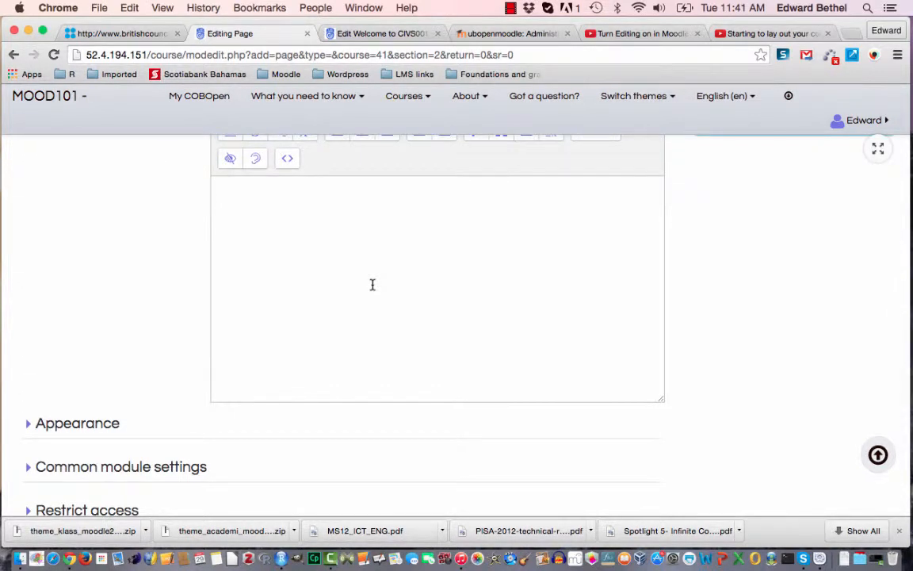
scroll(372, 284, down, 3)
scroll(372, 284, up, 4)
scroll(371, 284, up, 2)
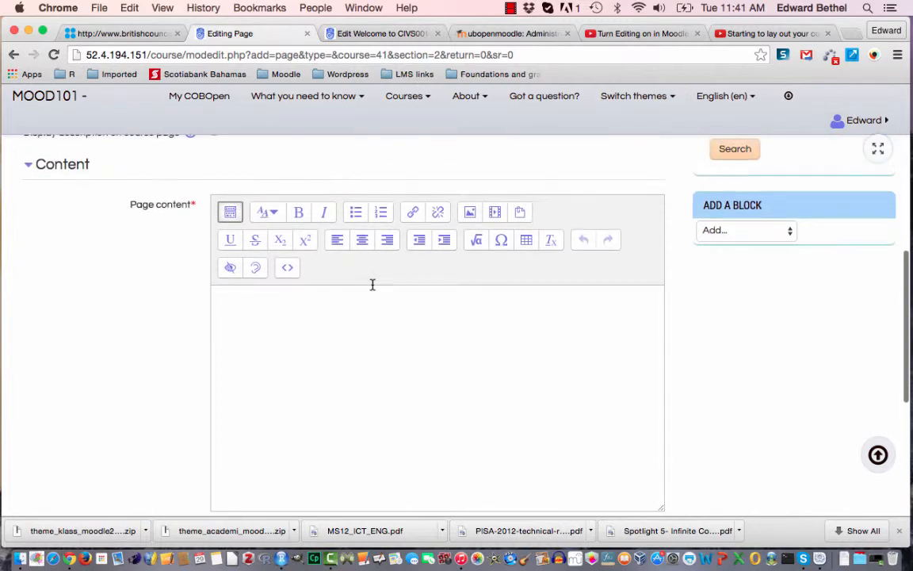
scroll(372, 284, up, 12)
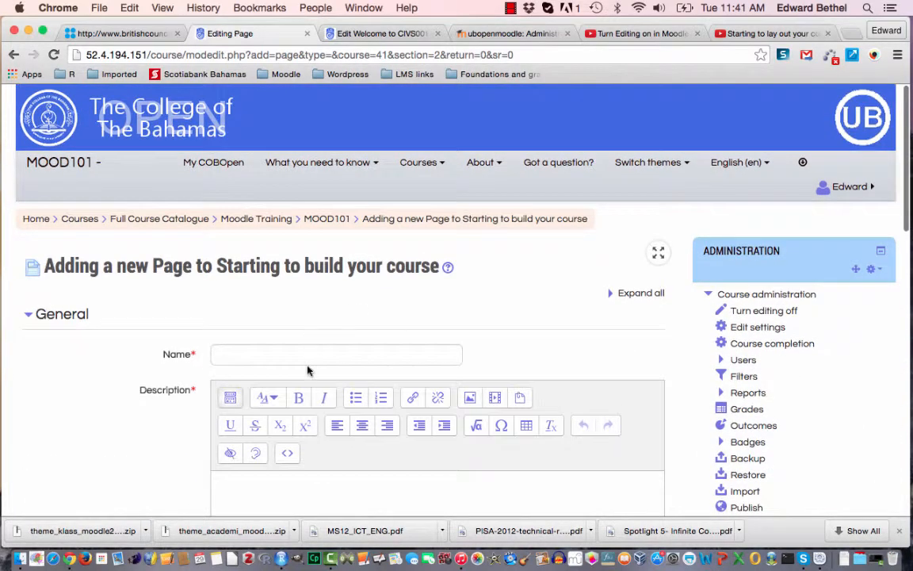
click(307, 354)
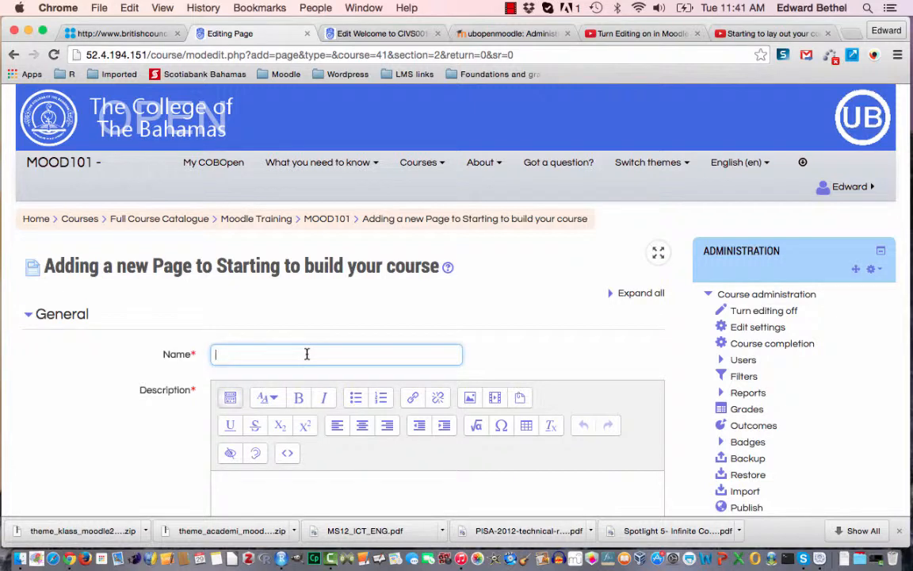
text(Objectives (what you will be)
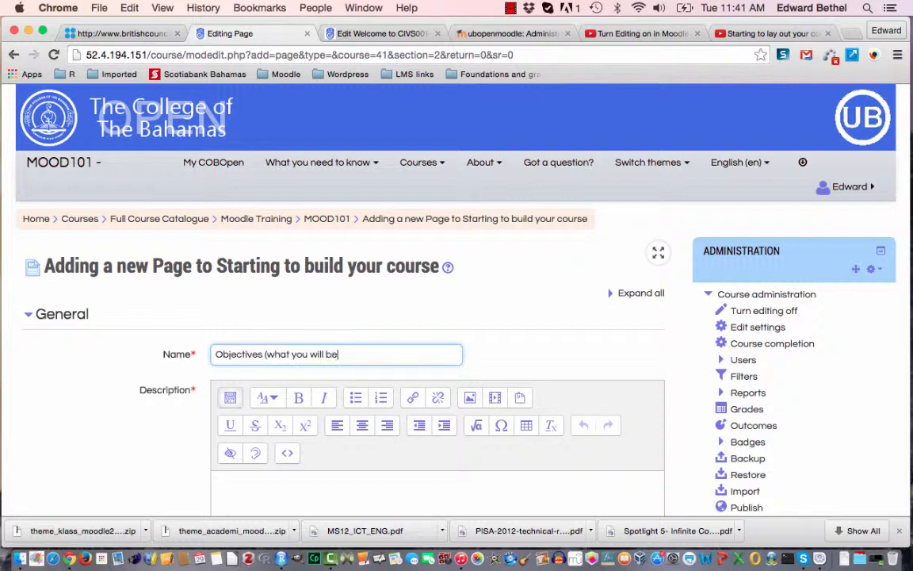
text( able to do by the end)
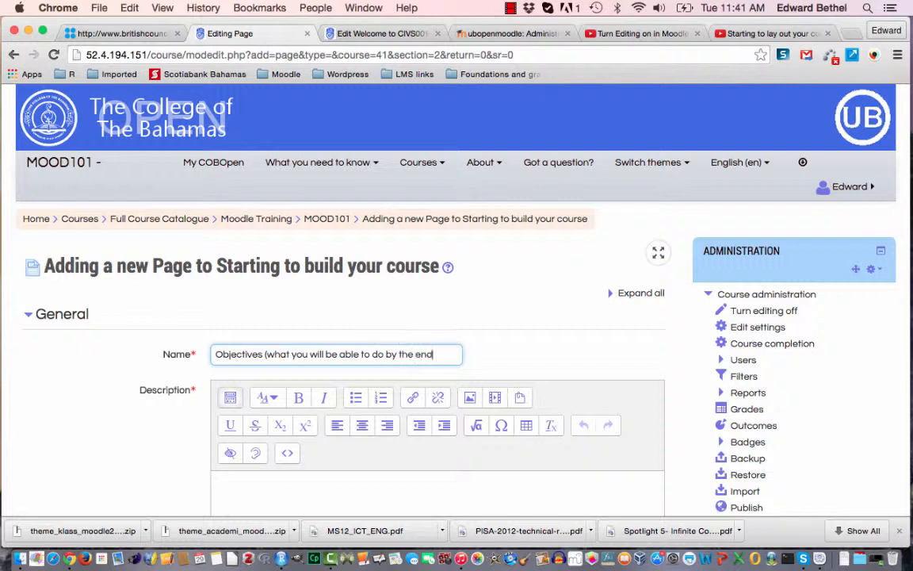
text( of this)
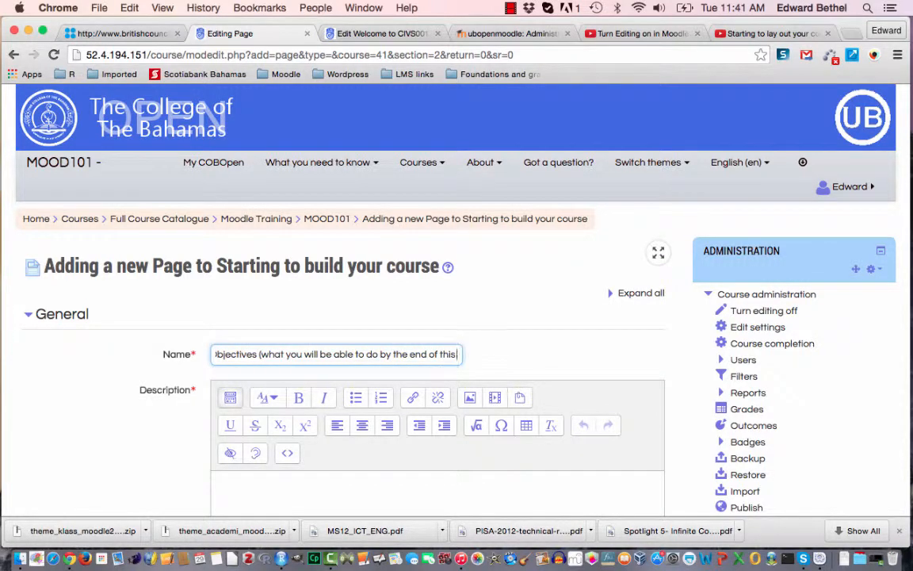
text( unit)
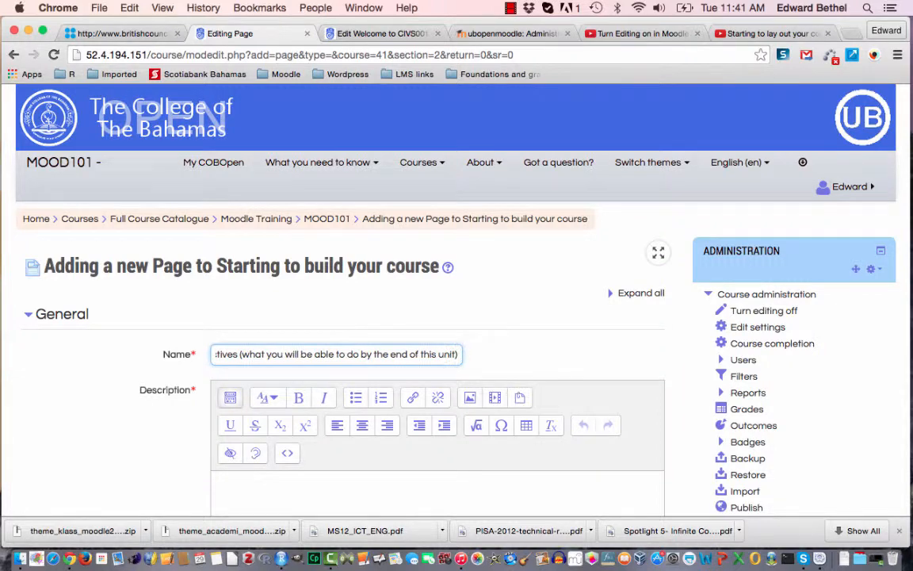
Enter the description "In this unit you will learn how to build your course by adding resources and activities." and display it on the course page.
scroll(421, 372, down, 5)
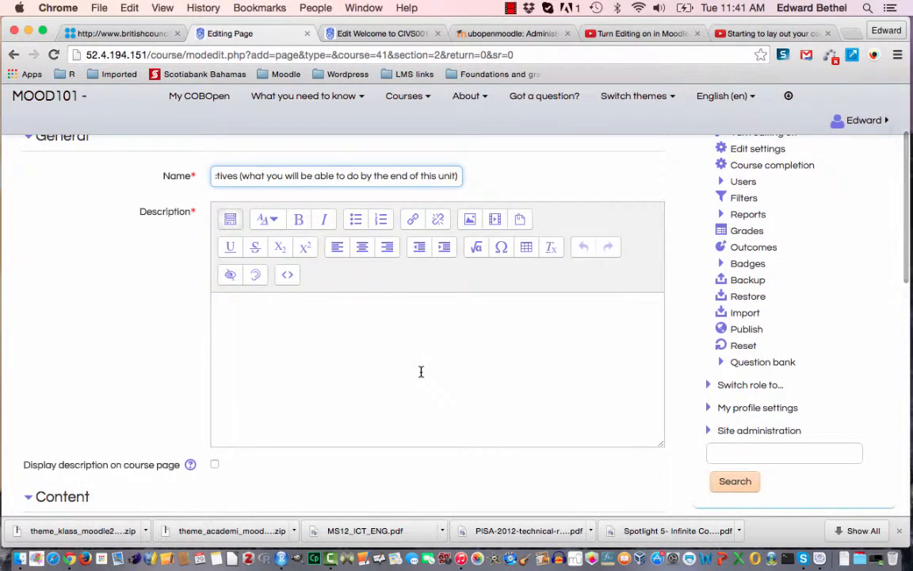
click(421, 371)
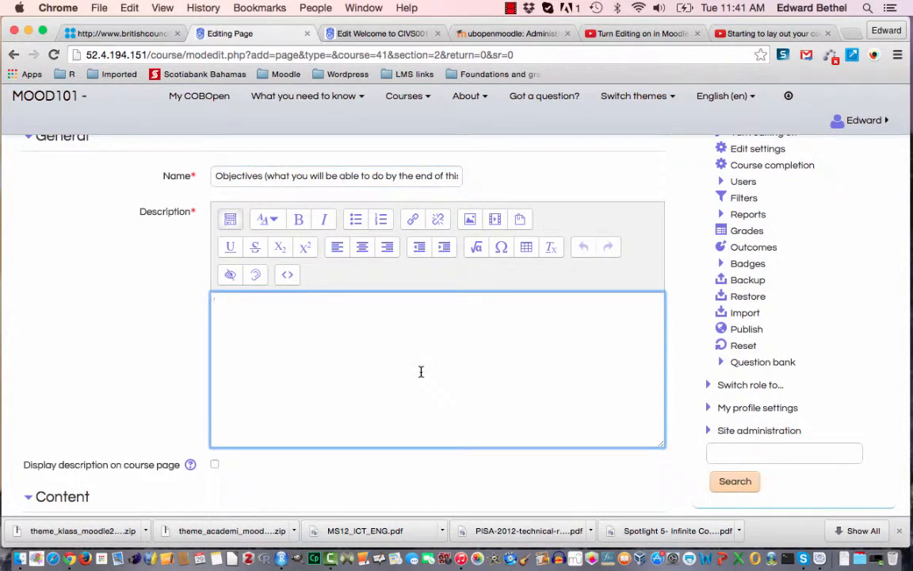
text(In this unit you will learn ho)
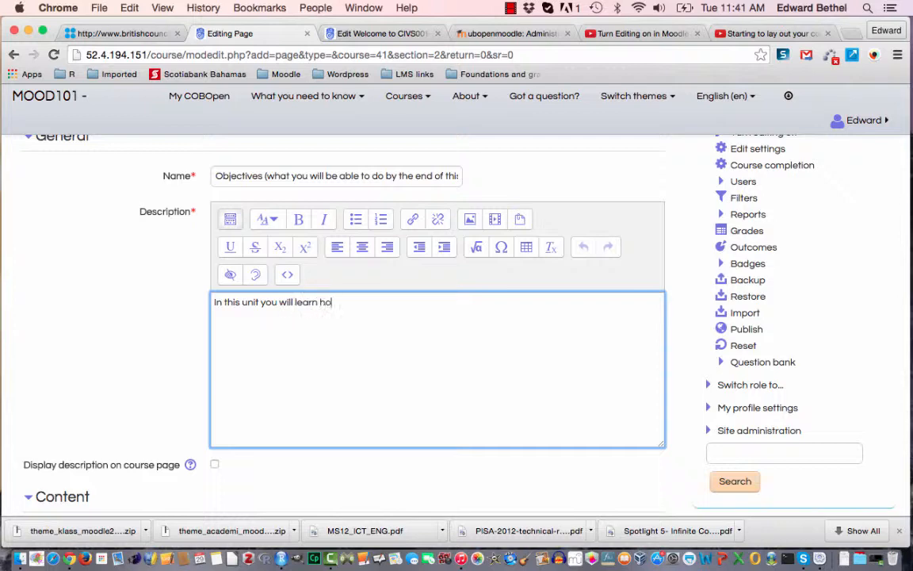
text(w to add)
scroll(412, 301, up, 5)
scroll(457, 301, down, 3)
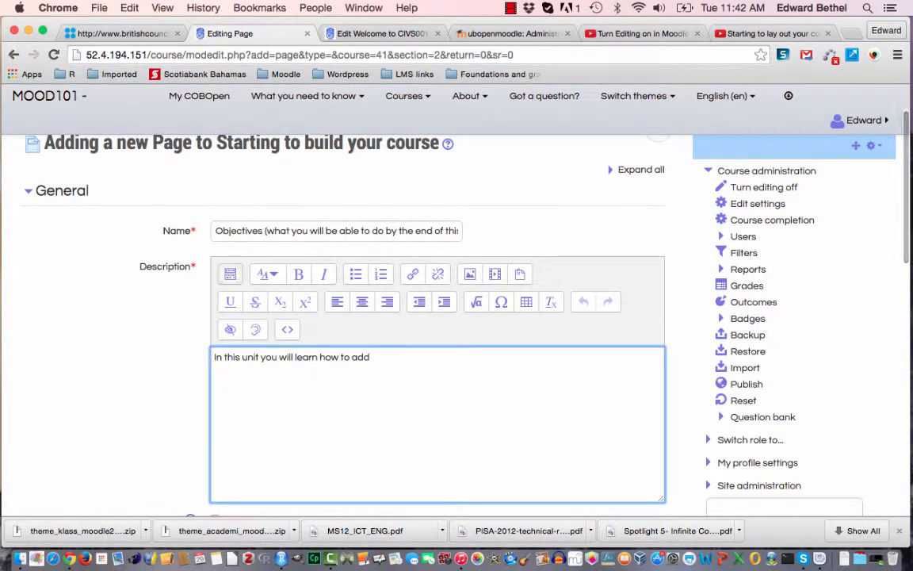
key(BackSpace)
key(BackSpace)
key(BackSpace)
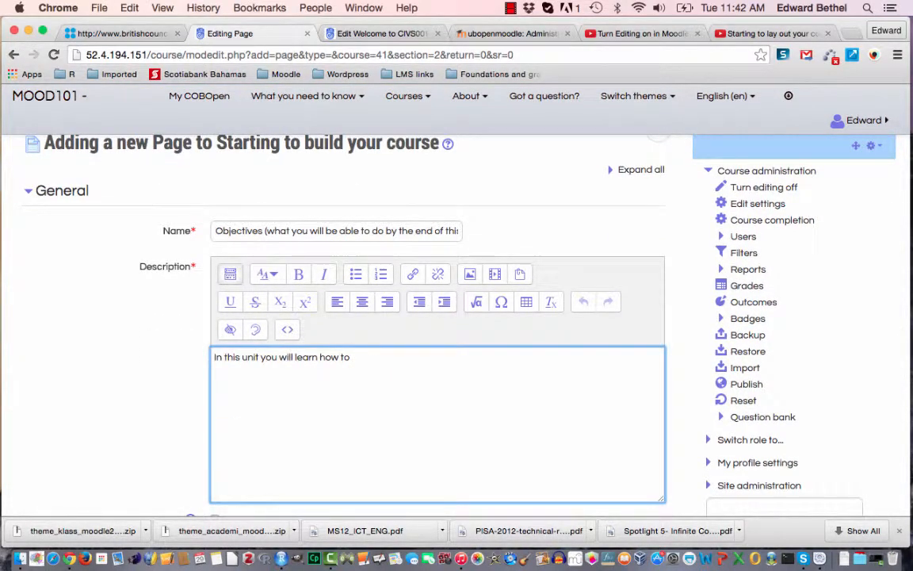
text(build your course by)
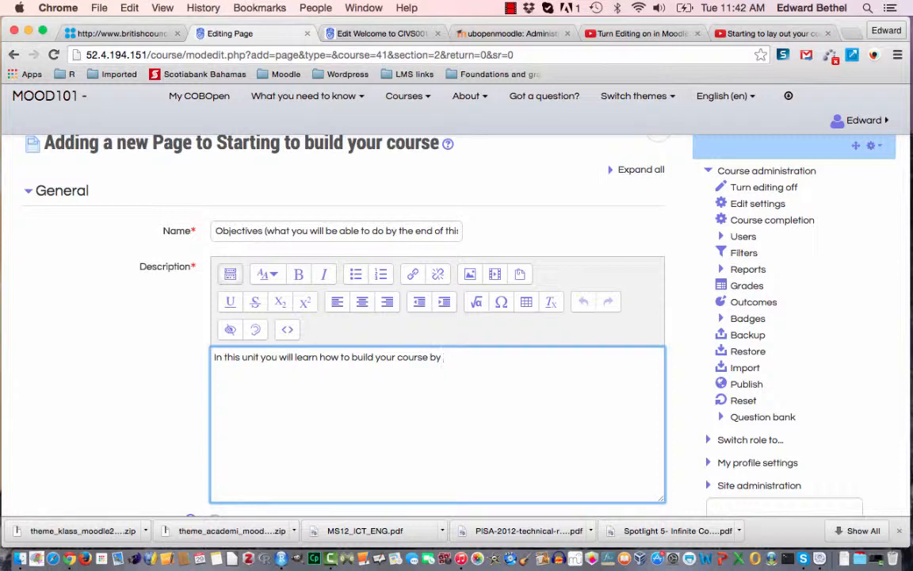
text( adding resources and activities)
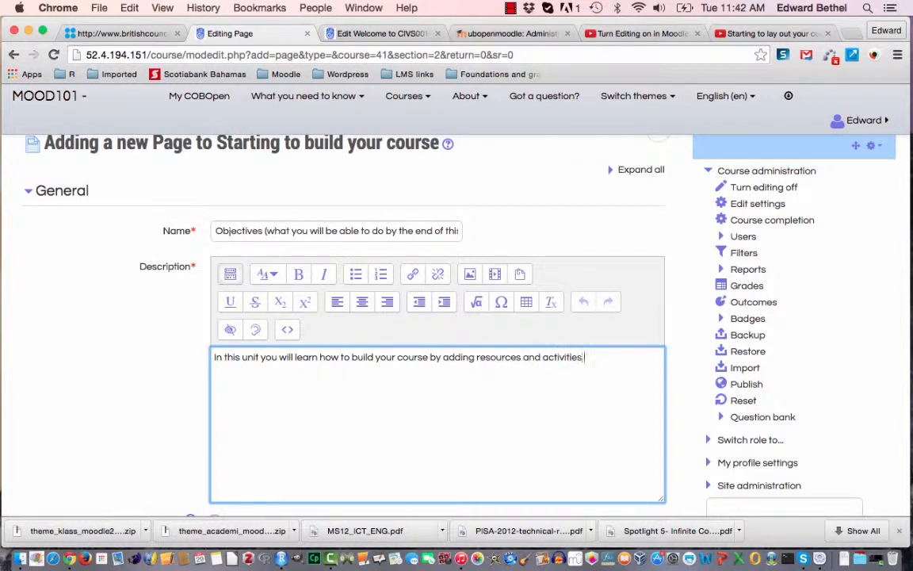
text(.)
scroll(268, 432, down, 3)
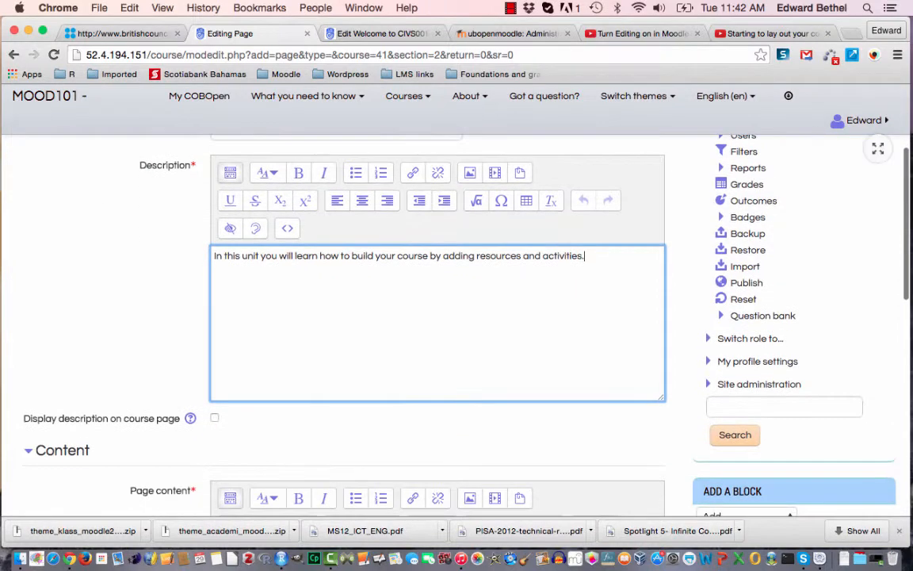
click(215, 418)
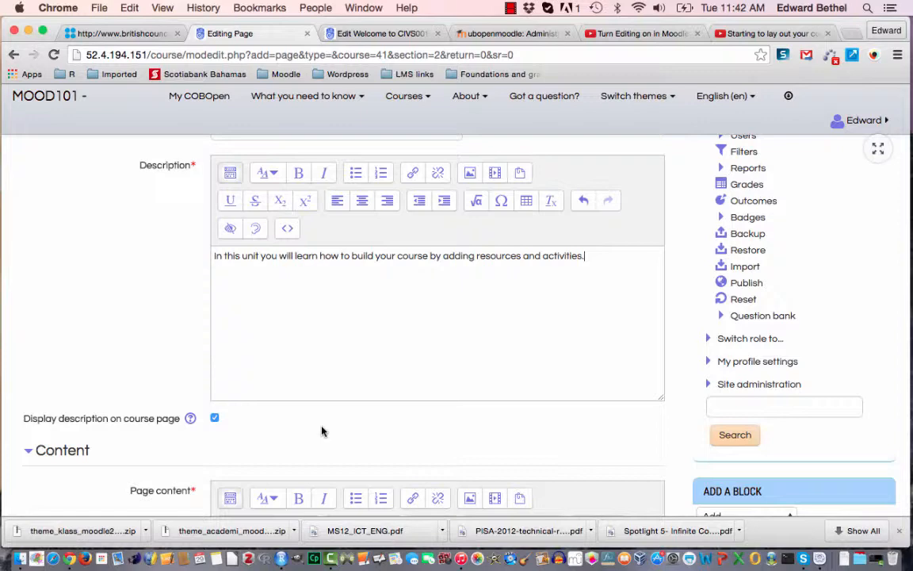
Start the page content with the large heading "Objectives" and begin a new line below it.
scroll(322, 432, down, 5)
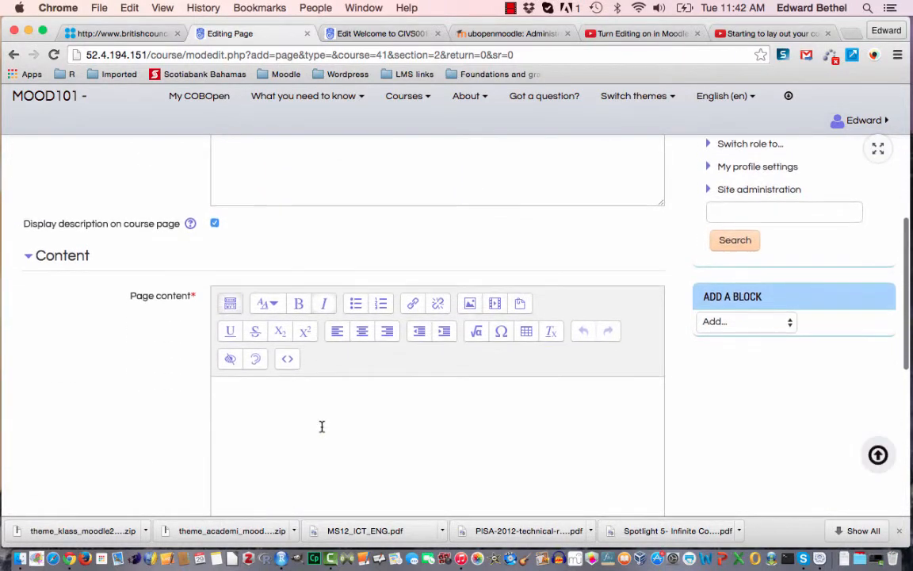
click(279, 415)
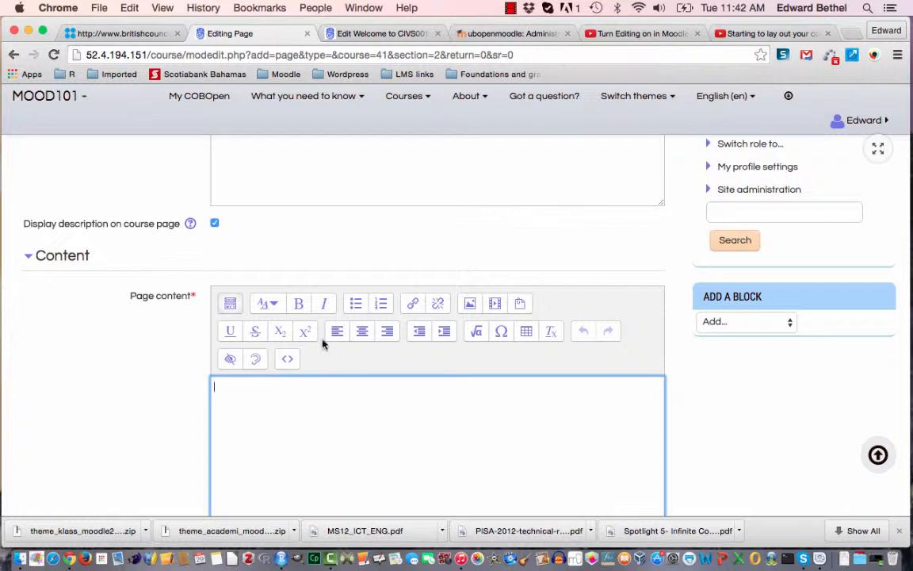
click(275, 309)
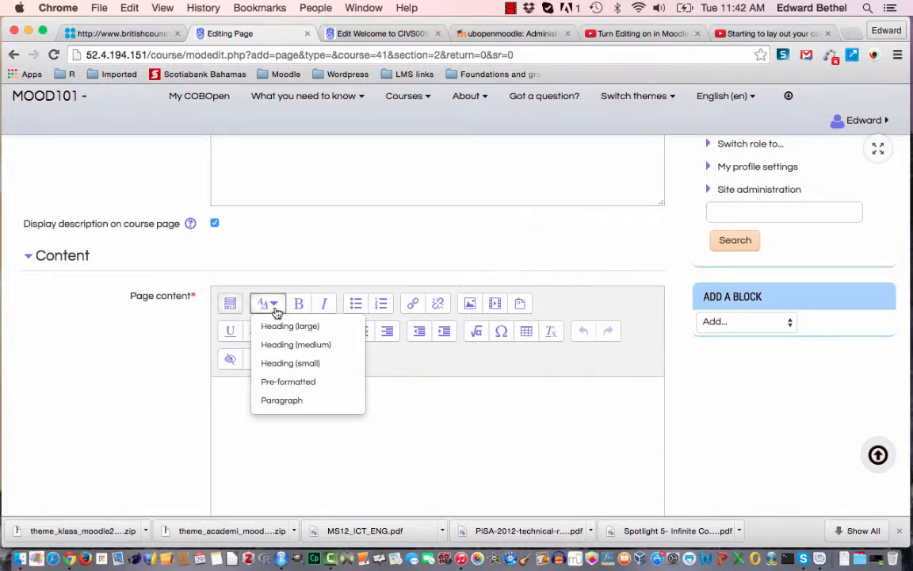
click(274, 307)
click(275, 308)
click(280, 326)
text(0)
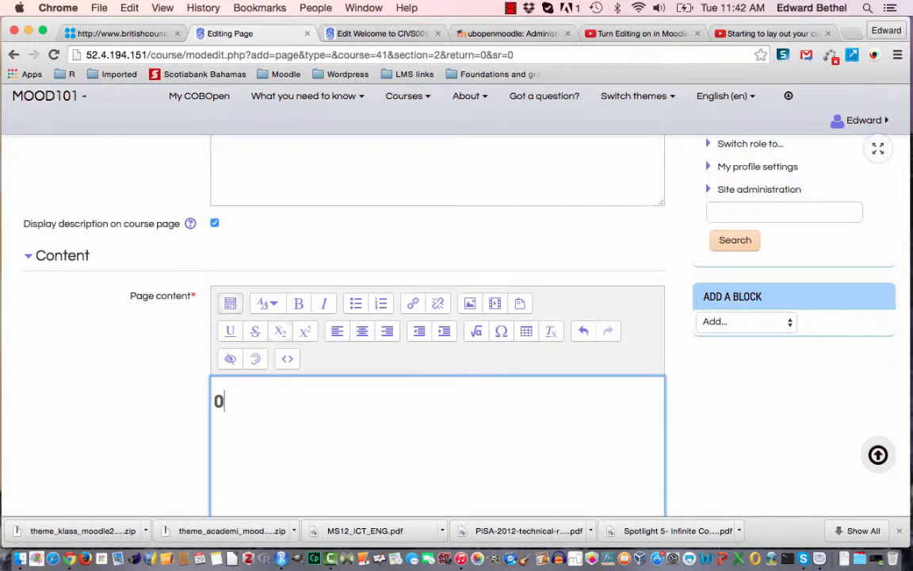
text(bjectives)
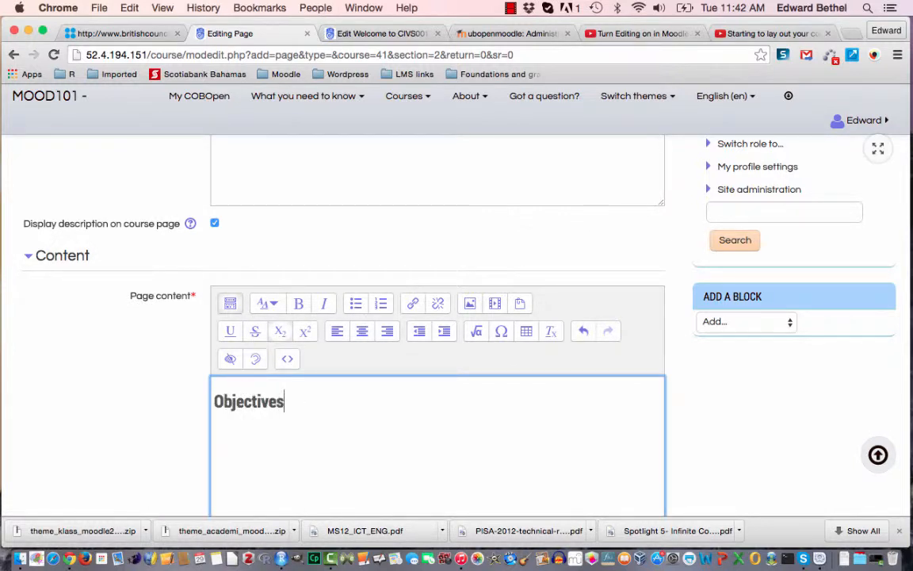
key(Return)
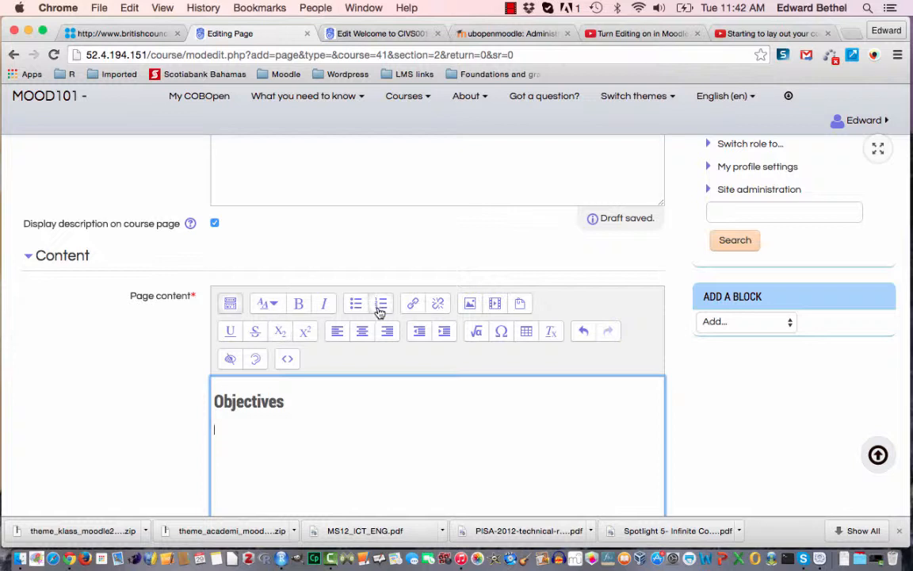
Start a bulleted list under the heading with the item "Give your topics titles and descriptions;".
click(356, 304)
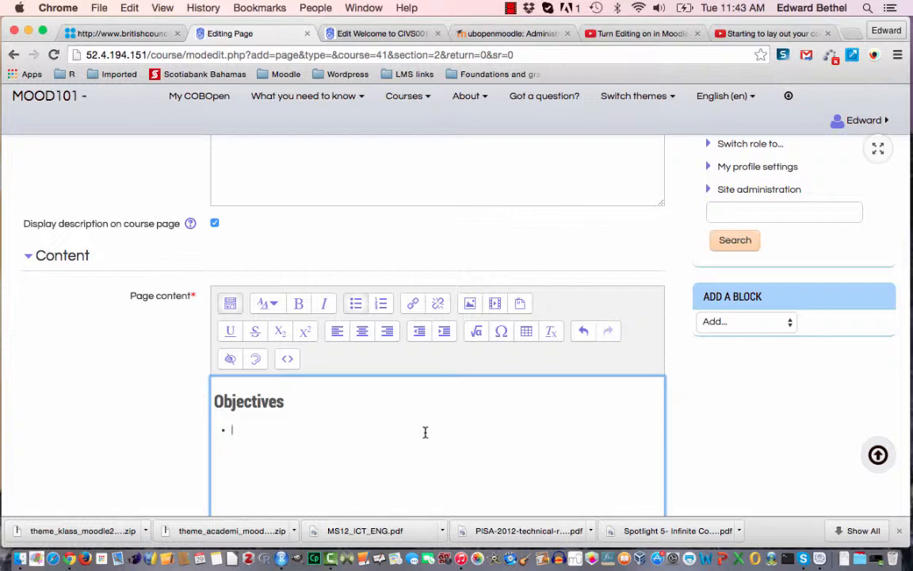
text(giv)
key(BackSpace)
key(BackSpace)
key(BackSpace)
text(Give your topics titles)
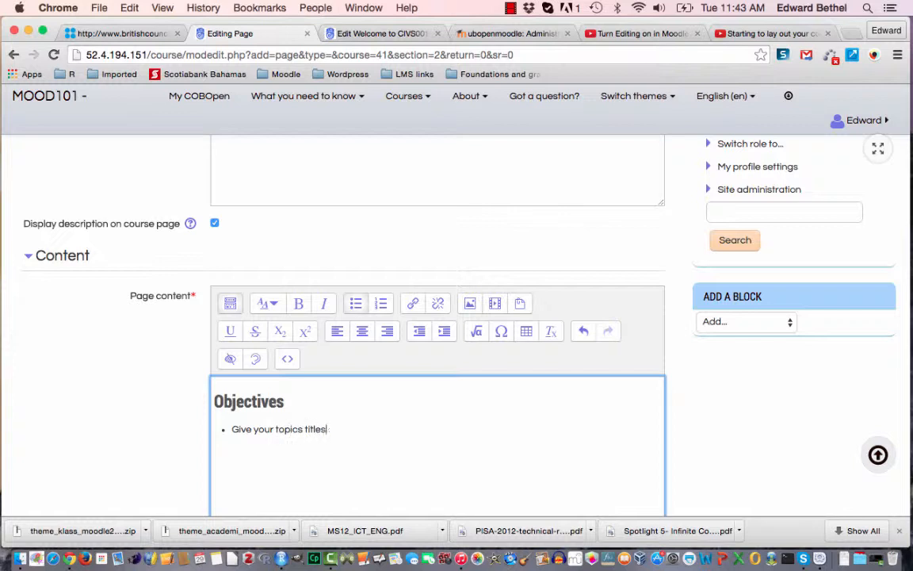
text( and descriptions;)
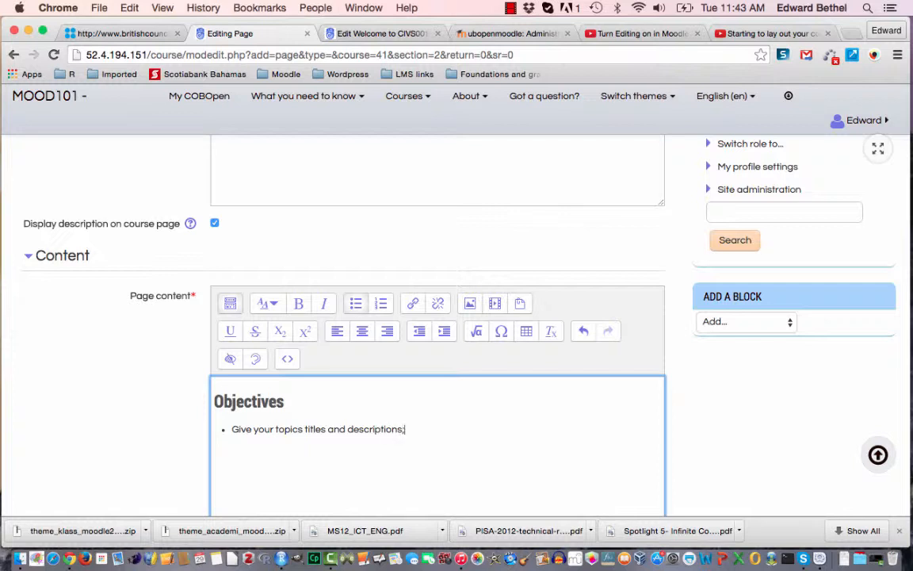
Add a second bullet reading "Add simple resources and activities to your course:".
key(Return)
text(Add simple resource)
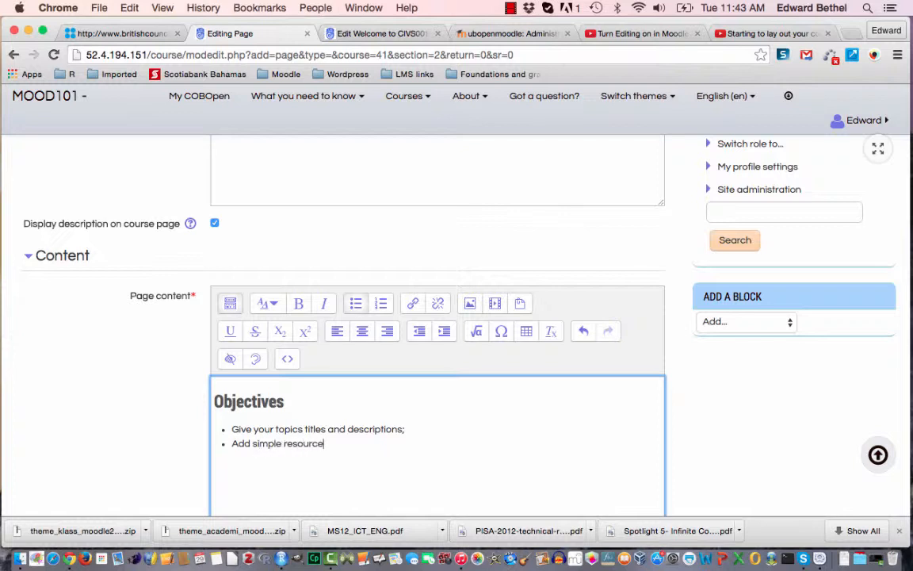
text(s and activities to your)
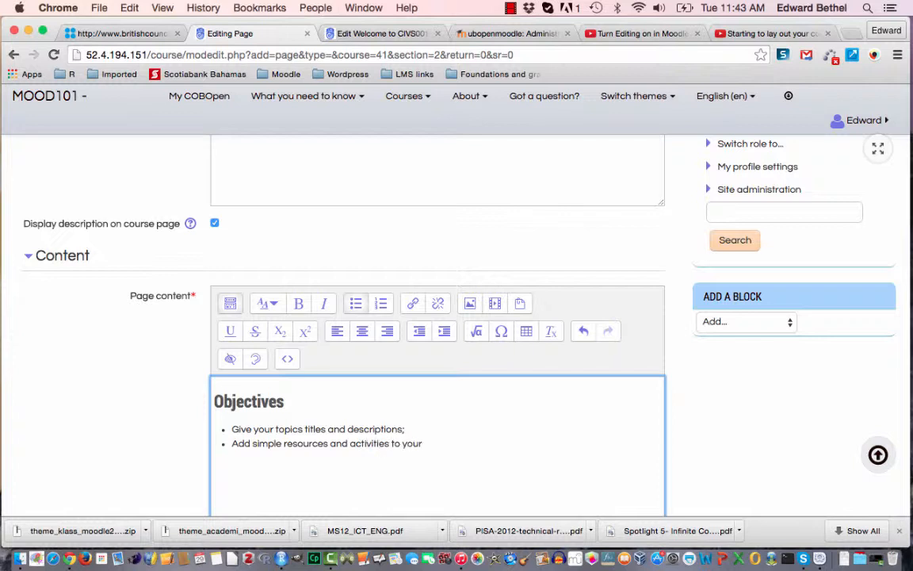
text( course:)
Add the indented sub-bullets "pages", "labels" and "files for download." beneath the second objective.
click(444, 331)
text(pages labels)
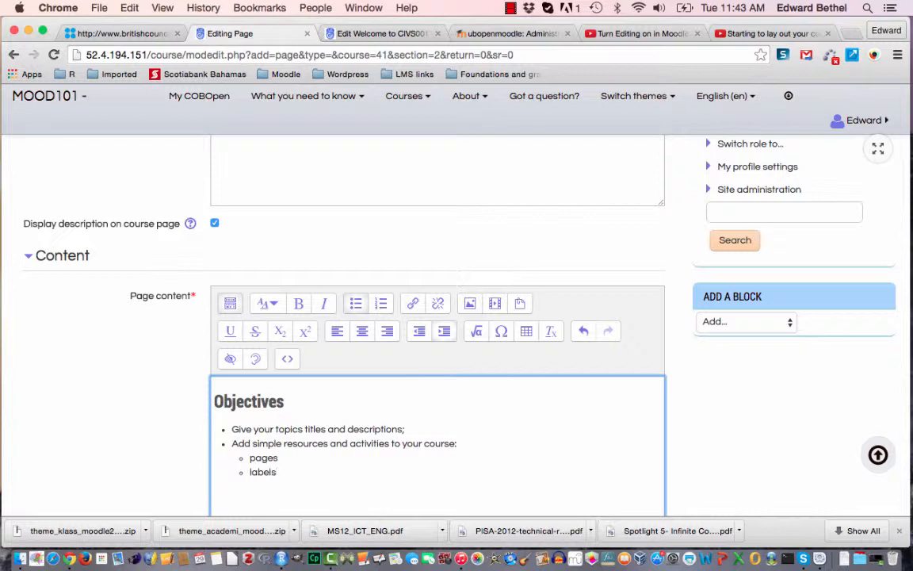
key(Return)
text(files for download)
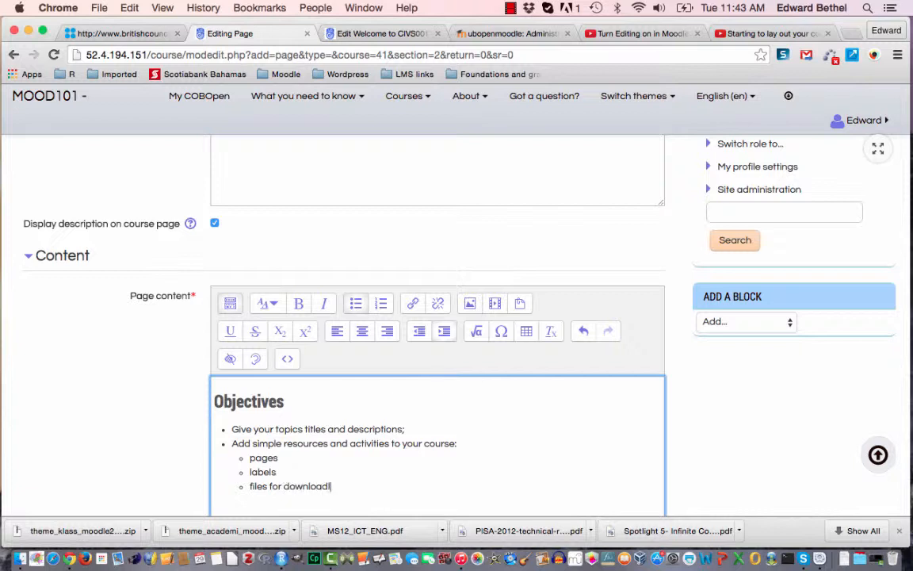
text(.)
Review the page's Appearance options for displaying its name and description.
scroll(436, 317, down, 8)
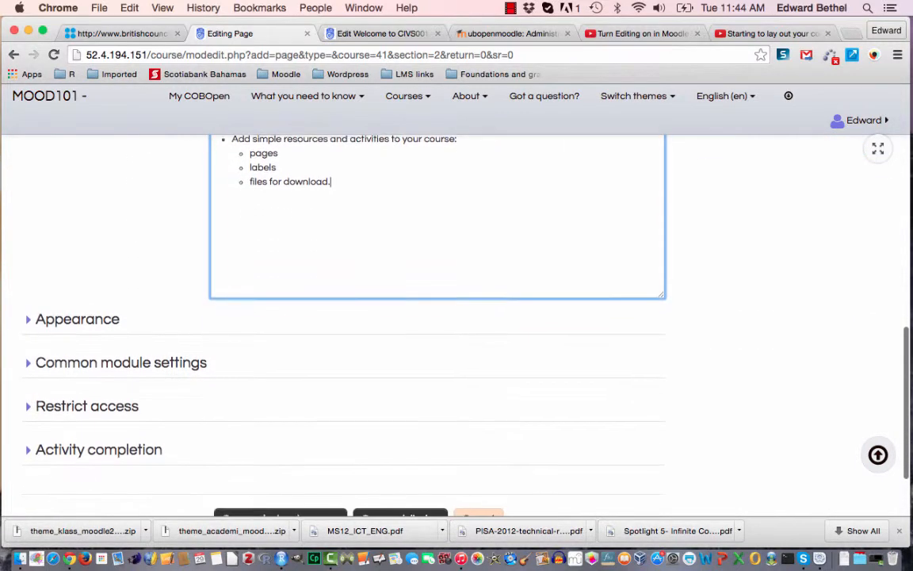
scroll(270, 397, down, 3)
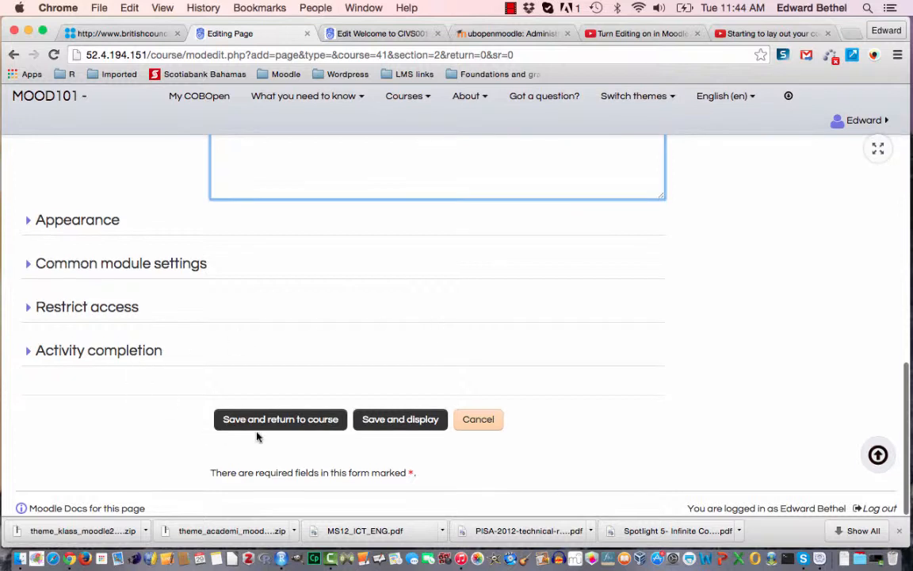
scroll(364, 351, up, 2)
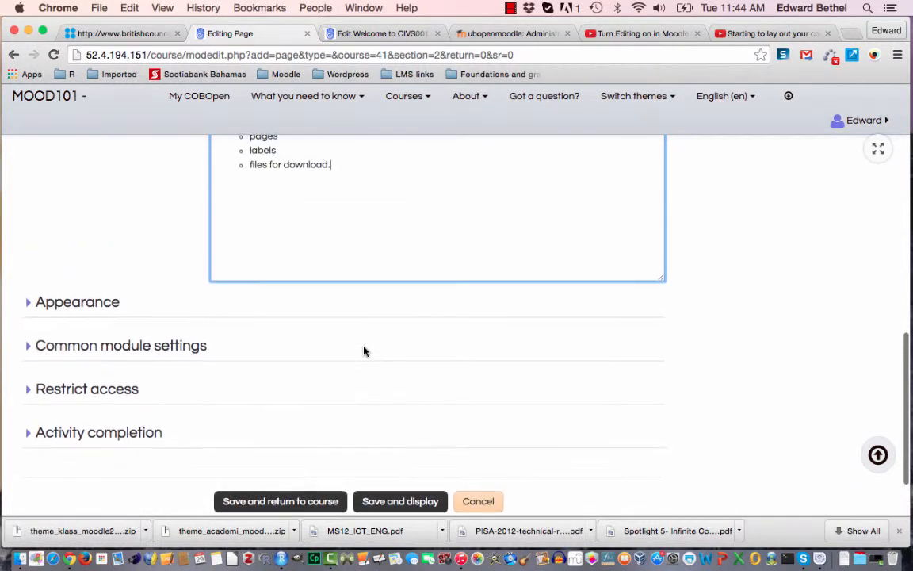
click(93, 306)
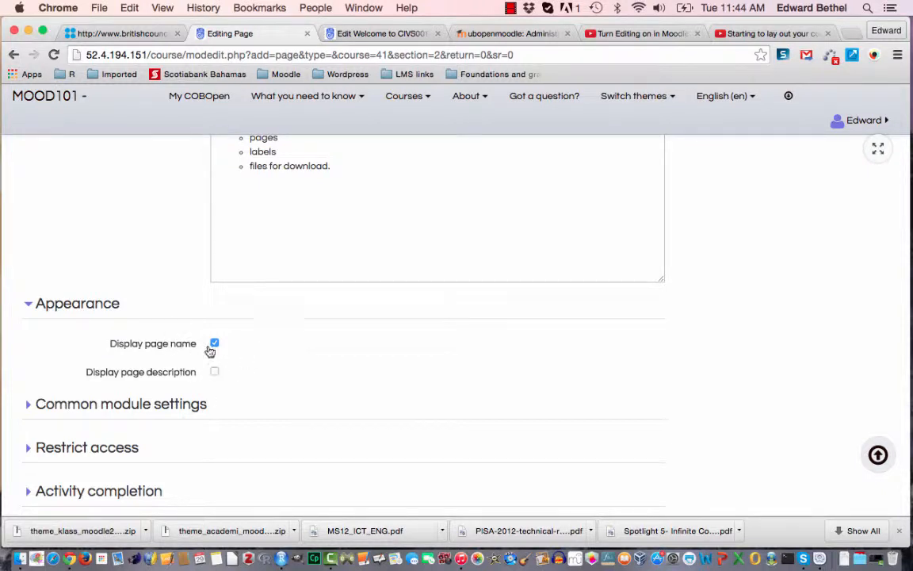
click(85, 306)
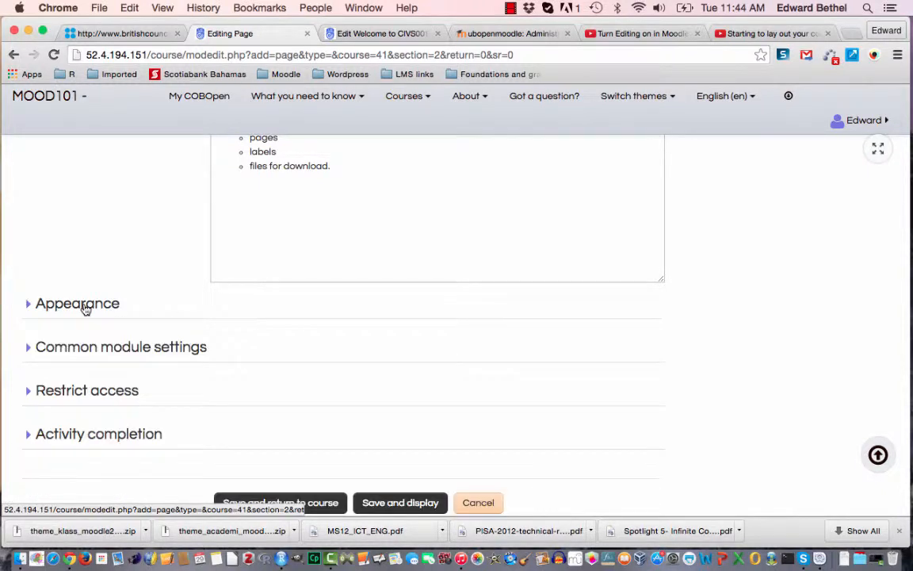
Review the visibility choices in the common module settings, keeping Show, and read the help for the ID number.
click(119, 348)
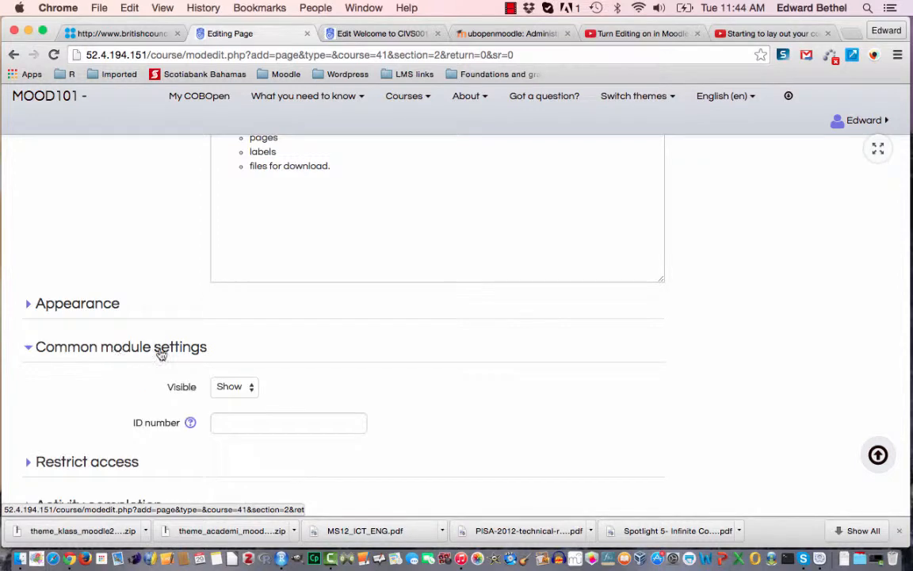
click(253, 389)
click(255, 392)
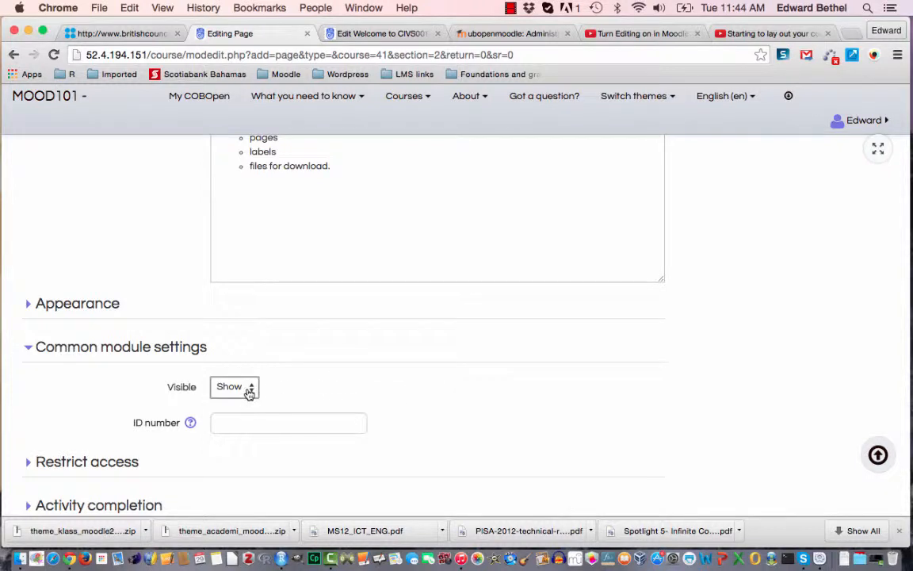
click(250, 393)
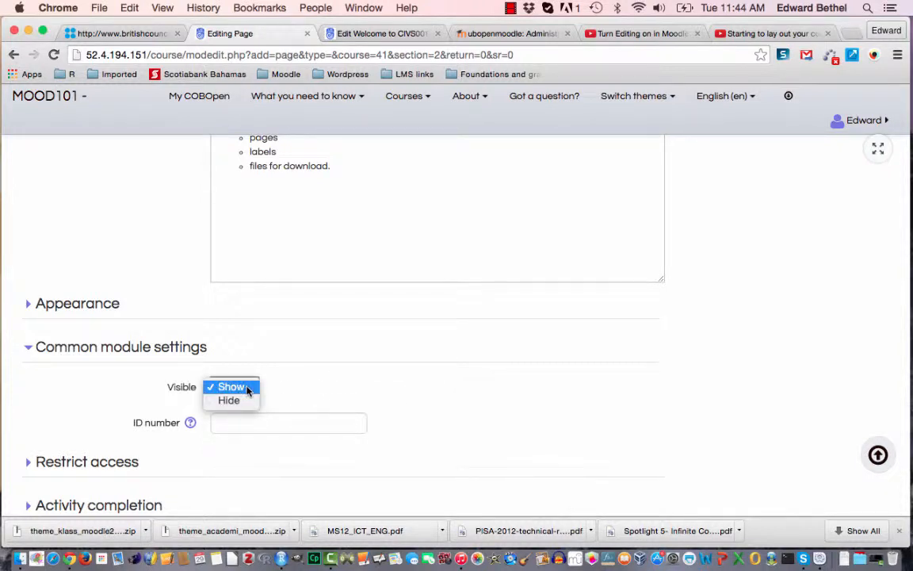
click(246, 387)
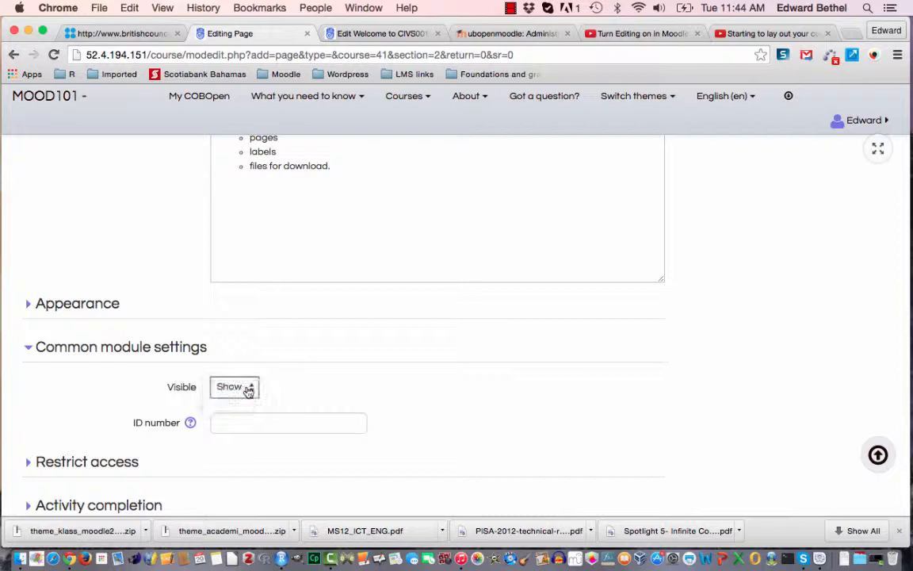
click(192, 423)
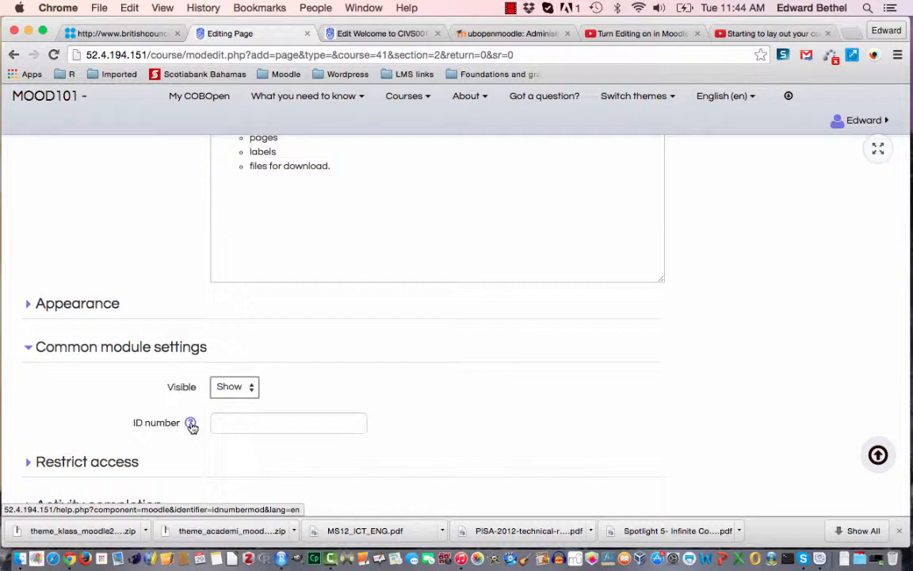
click(192, 425)
scroll(596, 392, down, 4)
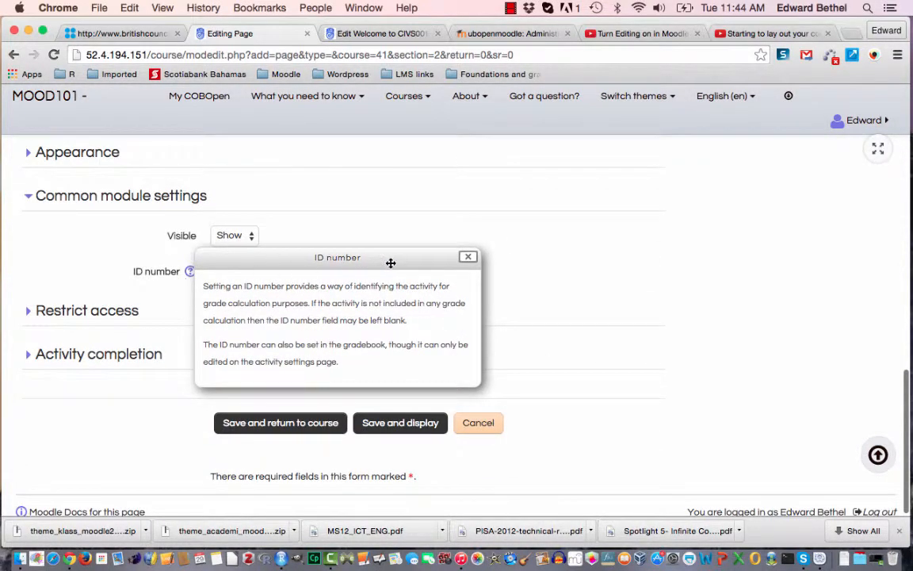
click(473, 260)
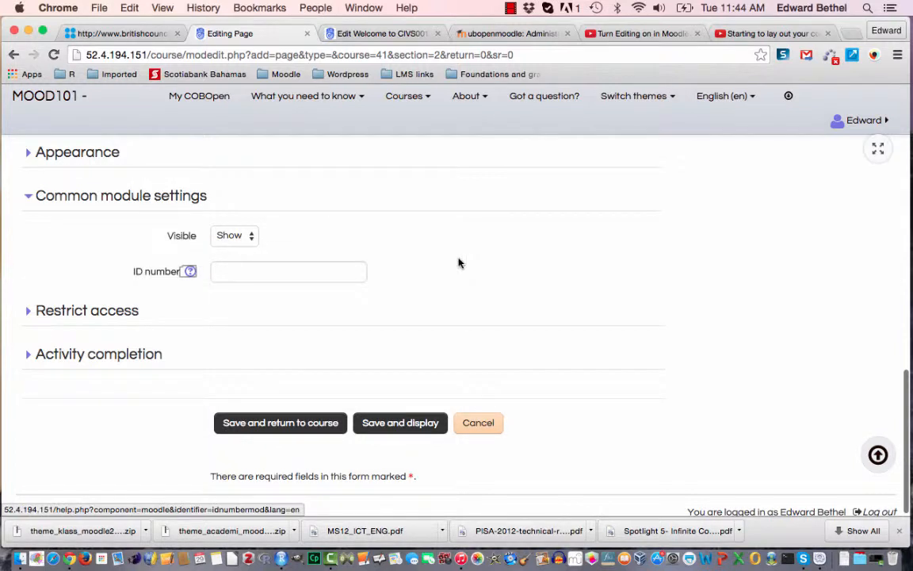
Examine the available access restriction types for the page without adding any.
click(129, 315)
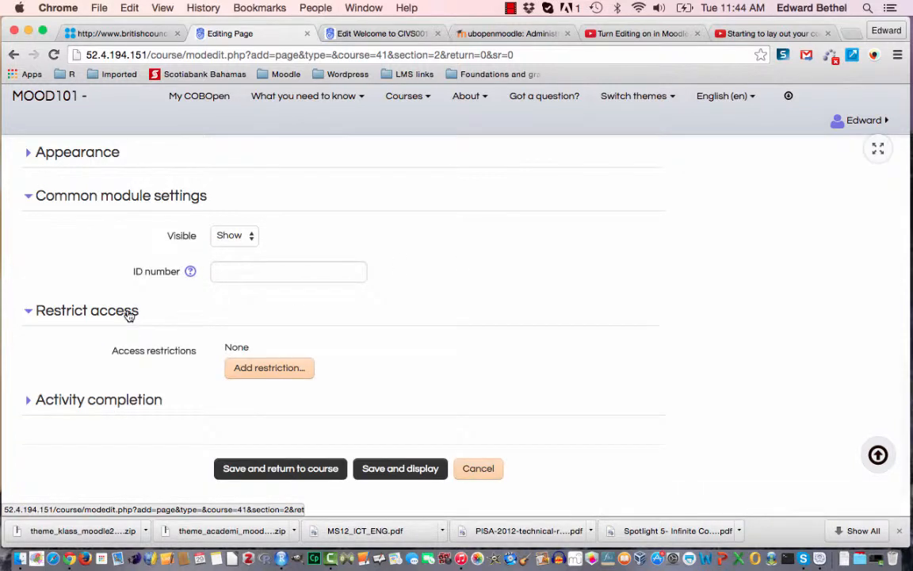
click(300, 370)
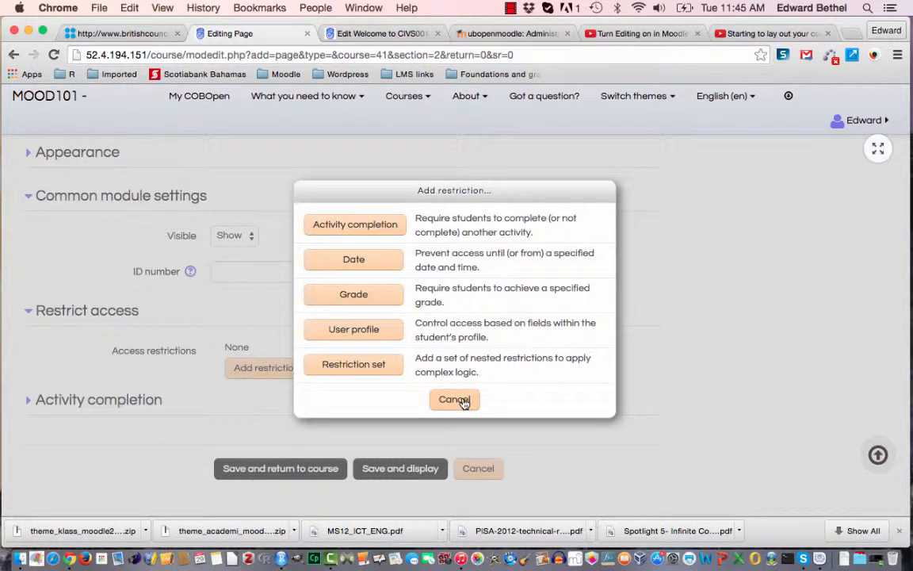
click(455, 400)
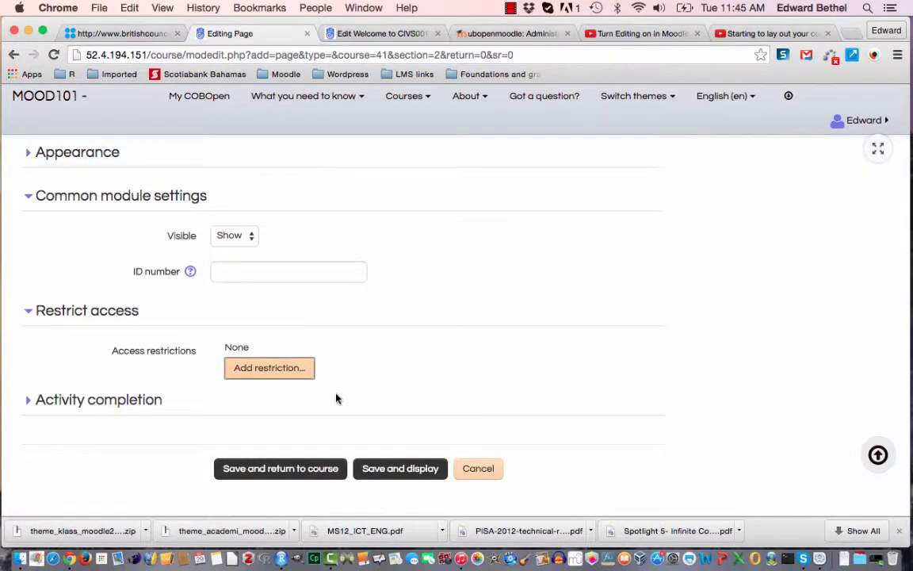
click(306, 371)
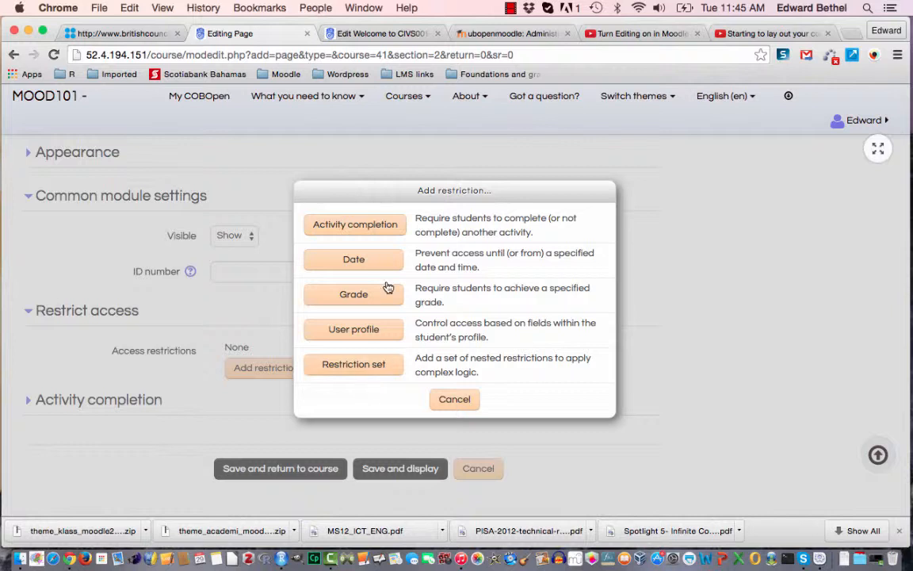
click(454, 398)
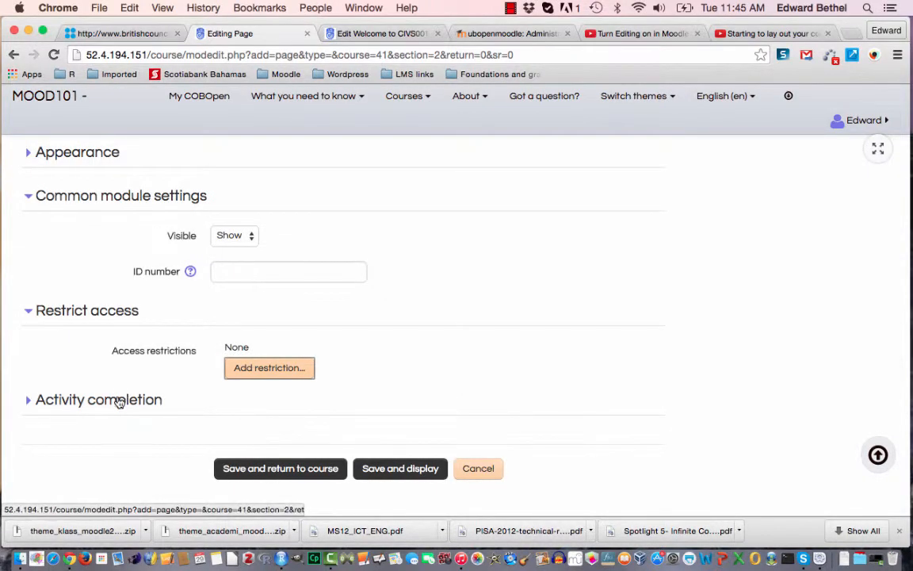
Set completion tracking to "Do not indicate activity completion" and save the page, returning to the course.
click(149, 399)
scroll(488, 402, down, 5)
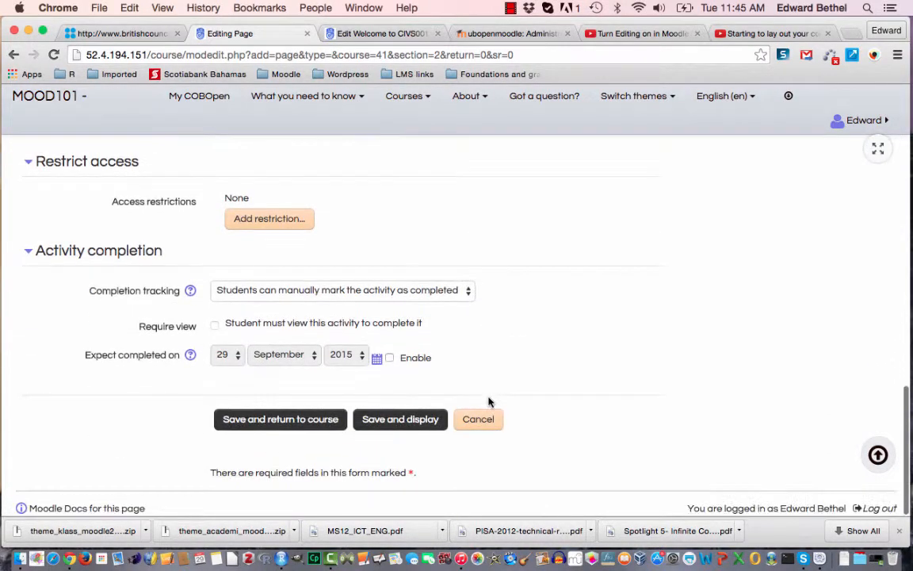
click(420, 294)
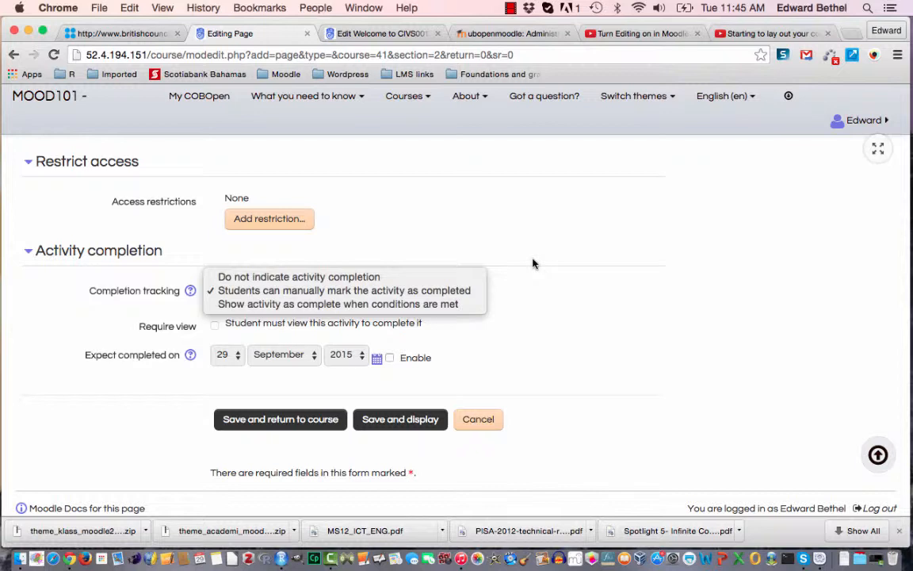
click(371, 278)
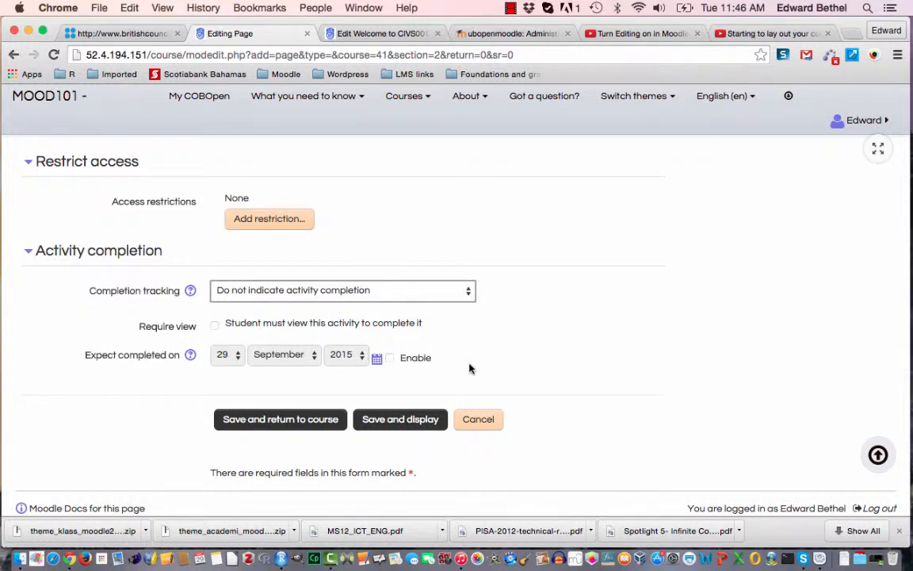
click(321, 420)
click(321, 420)
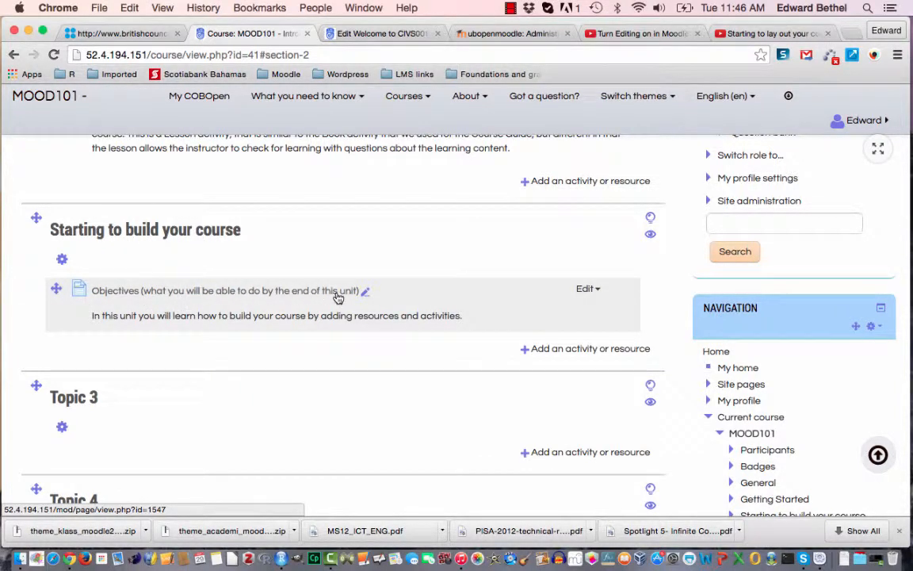
Open the Objectives page's settings for editing and clear its existing description.
click(263, 295)
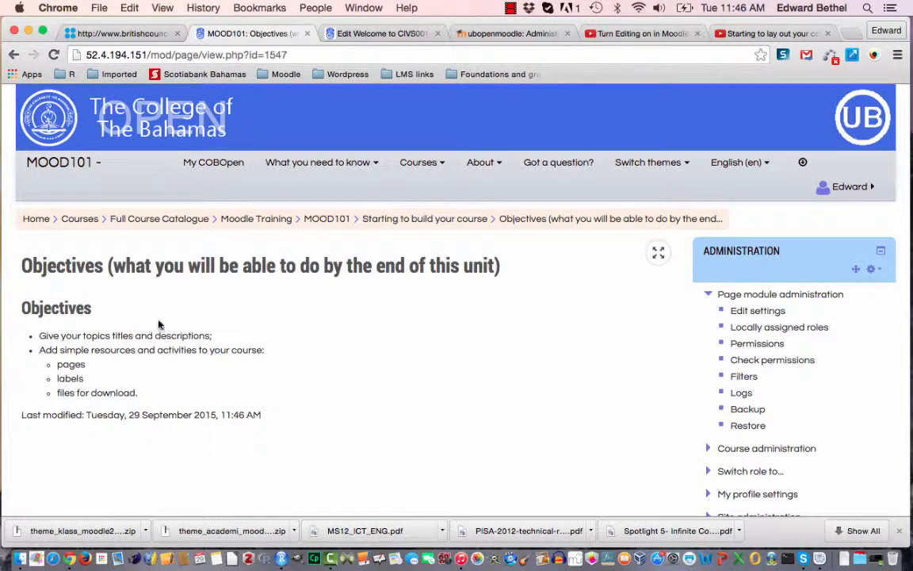
click(741, 314)
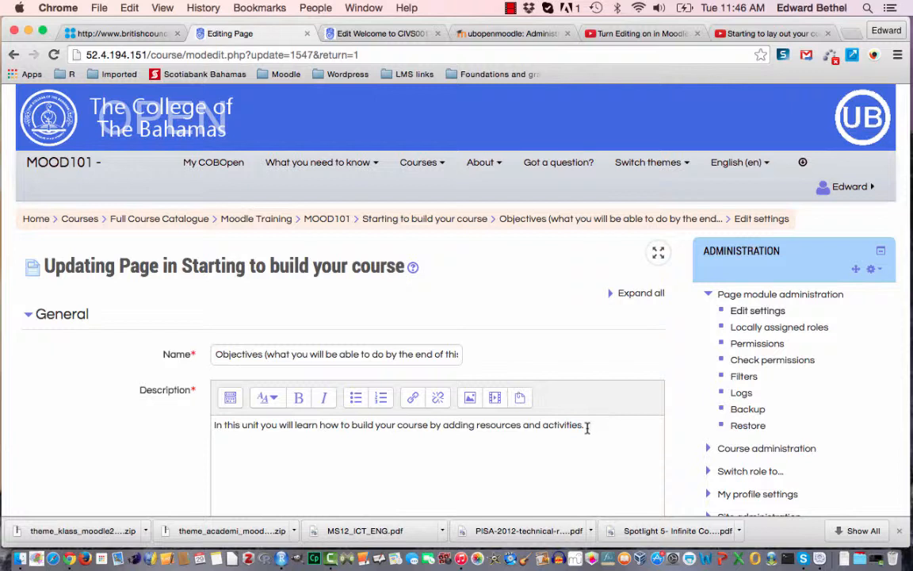
drag(587, 427, 357, 414)
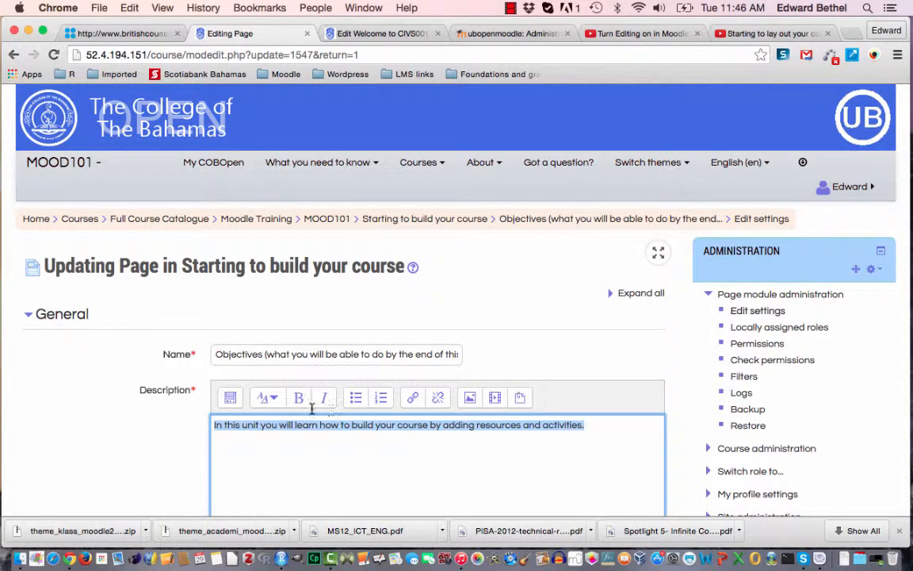
key(BackSpace)
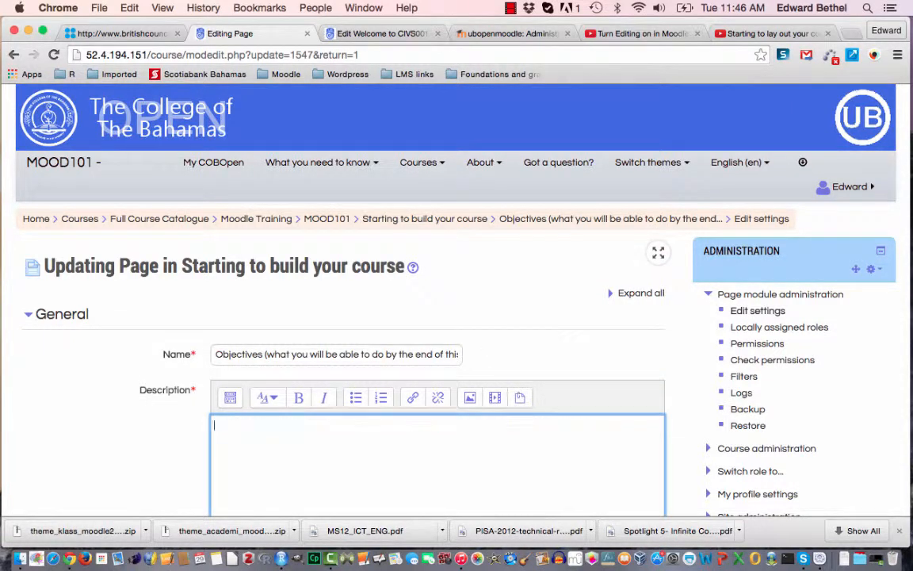
Shorten the page name to "Objectives" by cutting out the parenthetical phrase.
click(264, 354)
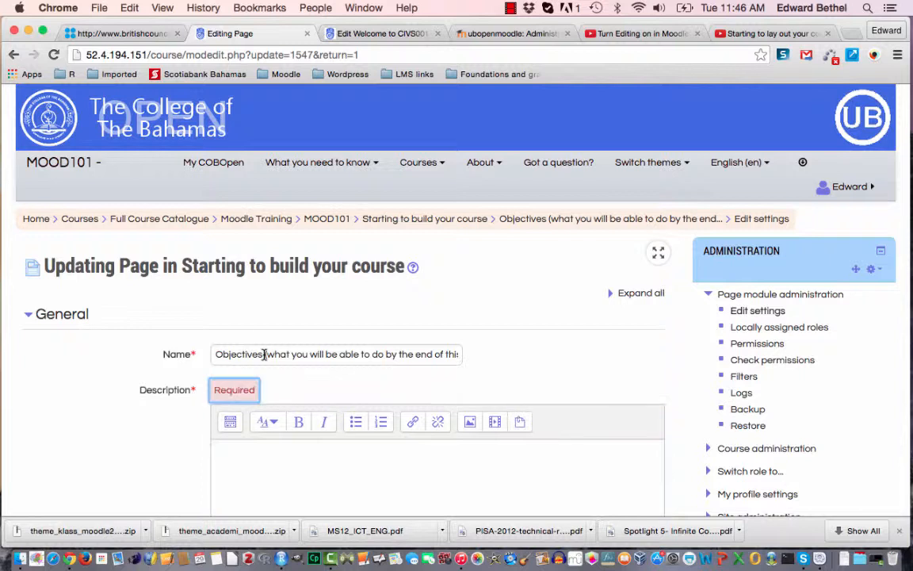
click(327, 354)
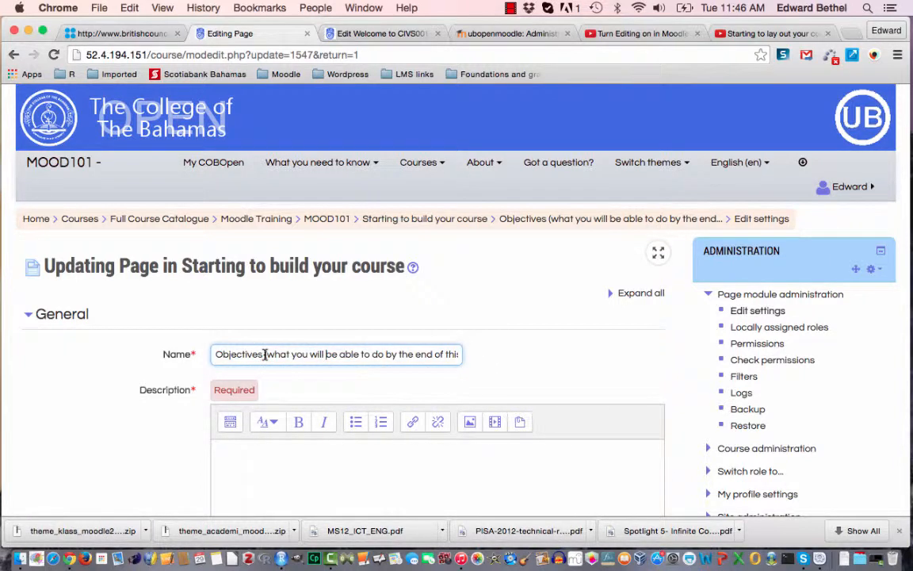
drag(264, 355, 468, 358)
key(super+c)
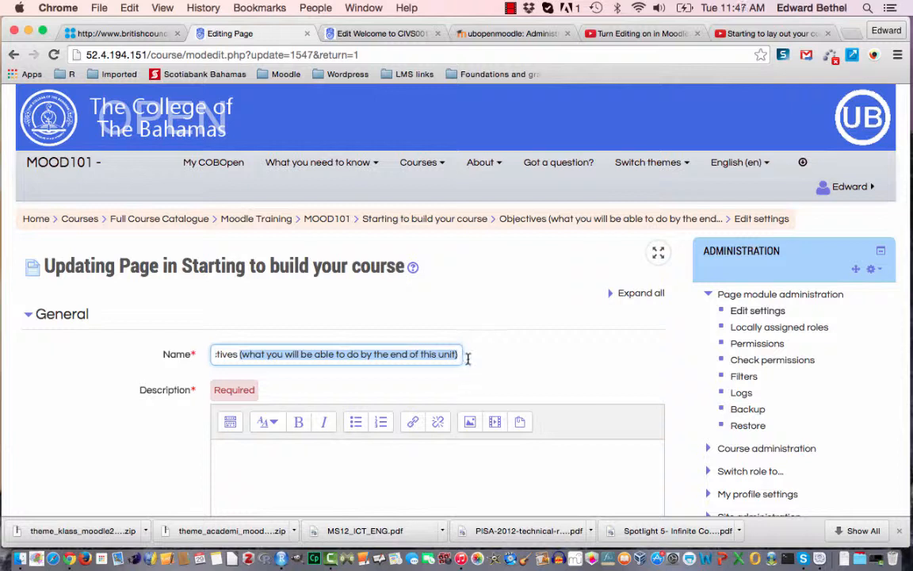
key(BackSpace)
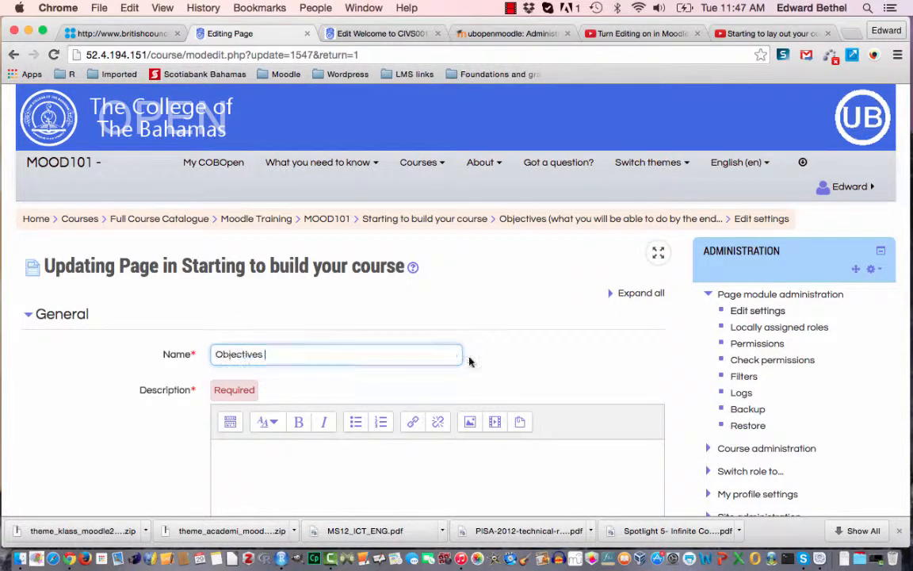
Set the page description to "What you will be able to do by the end of this unit." and save, returning to the course.
click(297, 461)
key(super+v)
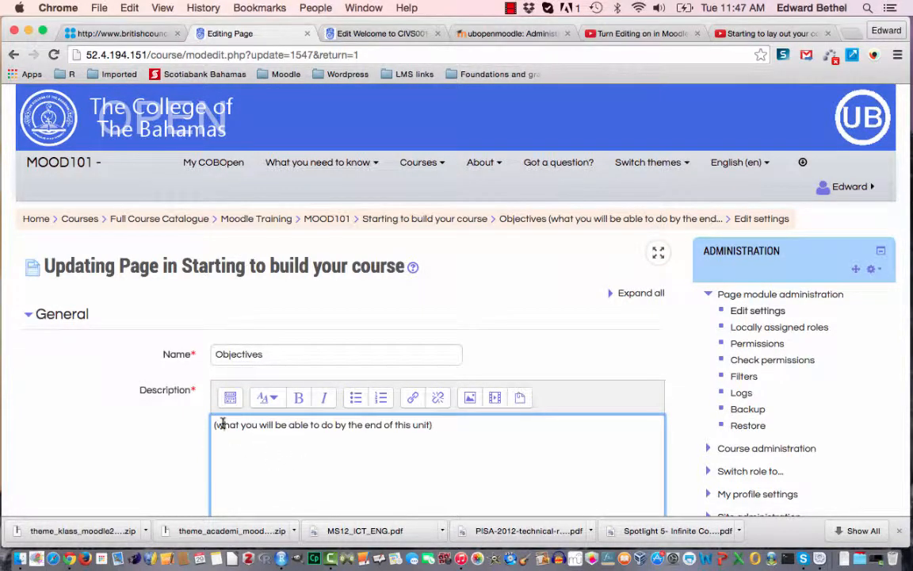
drag(223, 424, 193, 425)
text(W)
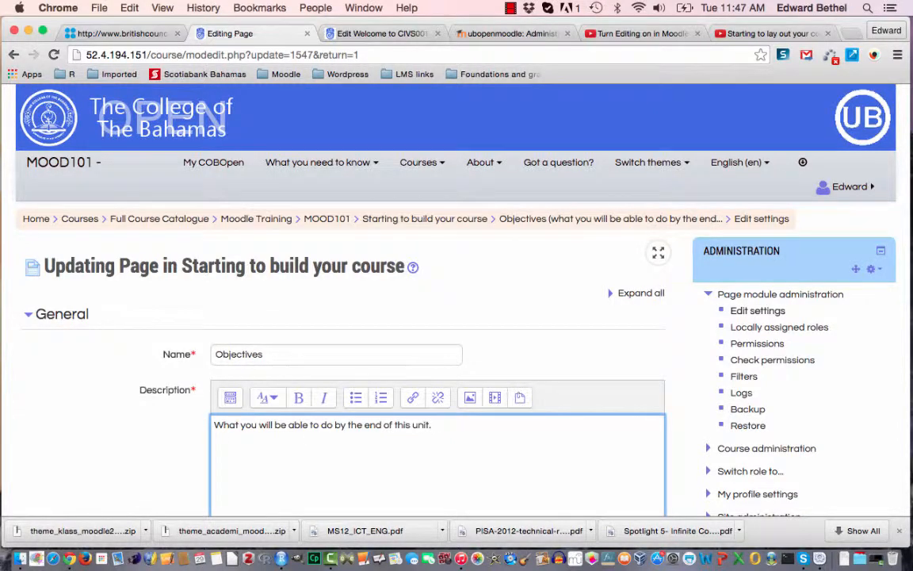
scroll(432, 425, down, 5)
scroll(432, 425, down, 10)
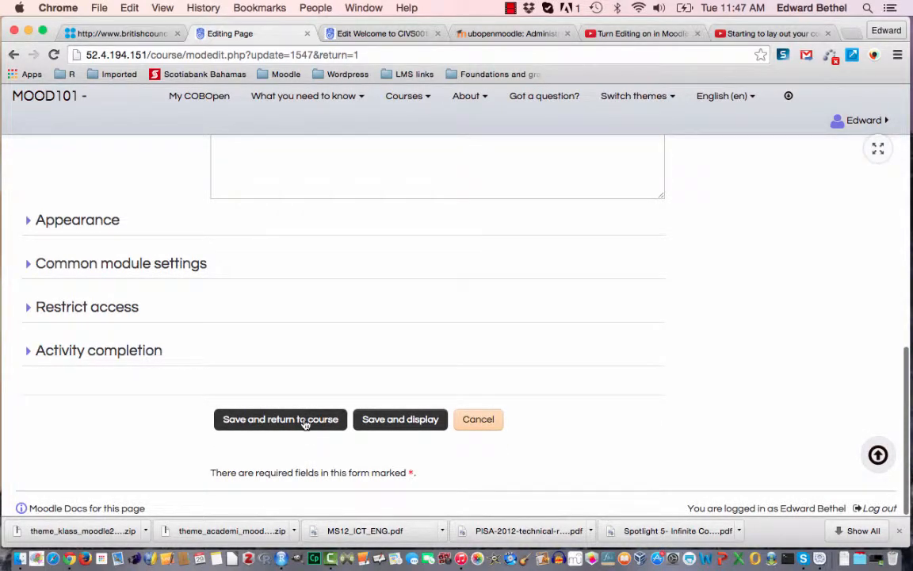
click(305, 424)
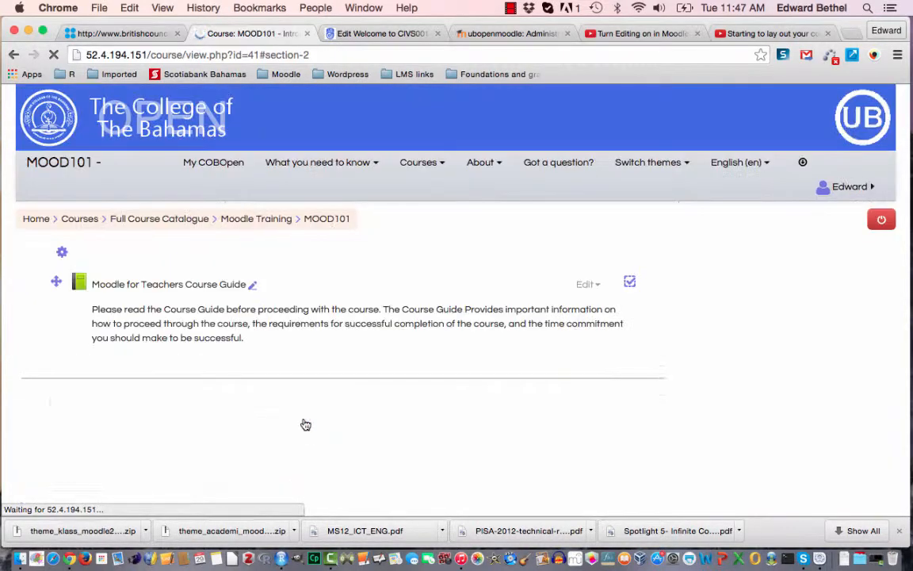